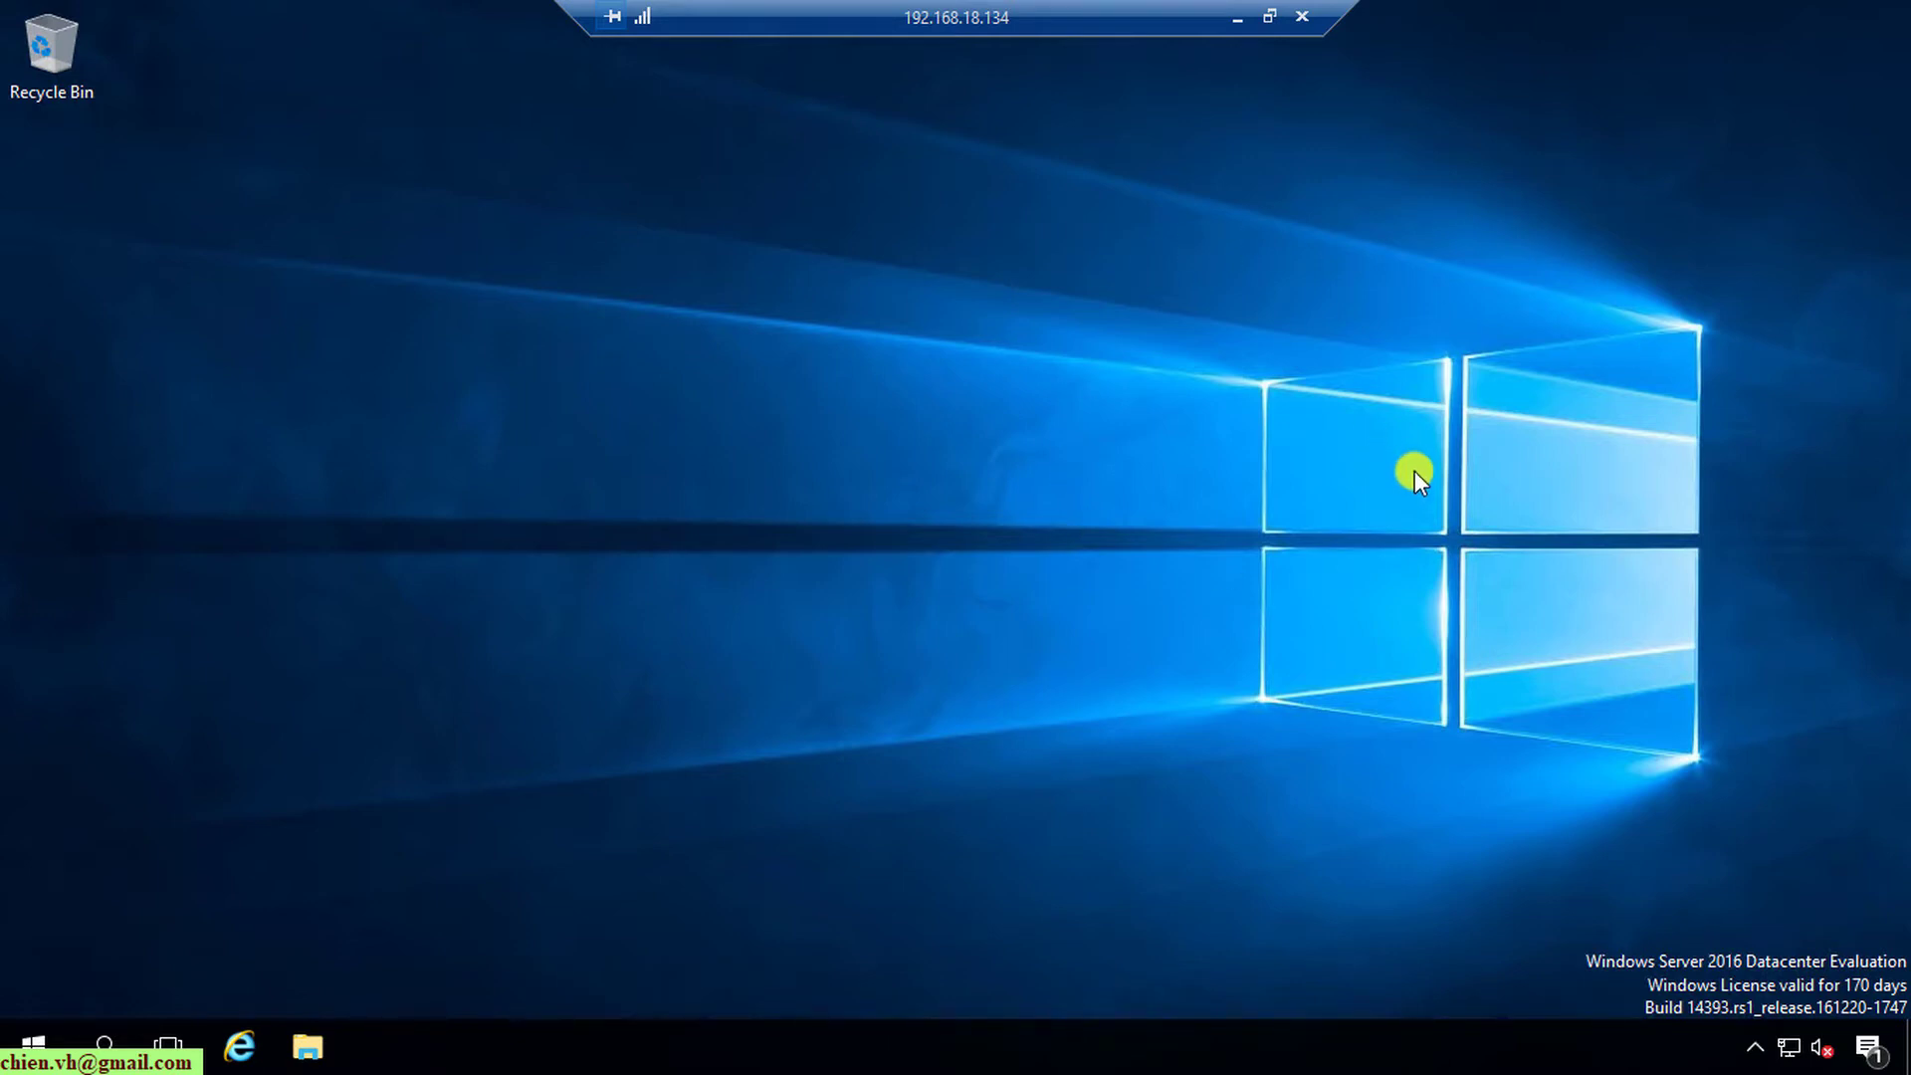
- Open the Local Group Policy Editor by running gpedit.msc, then maximize its window and widen the policy tree
right_click(33, 1053)
left_click(120, 906)
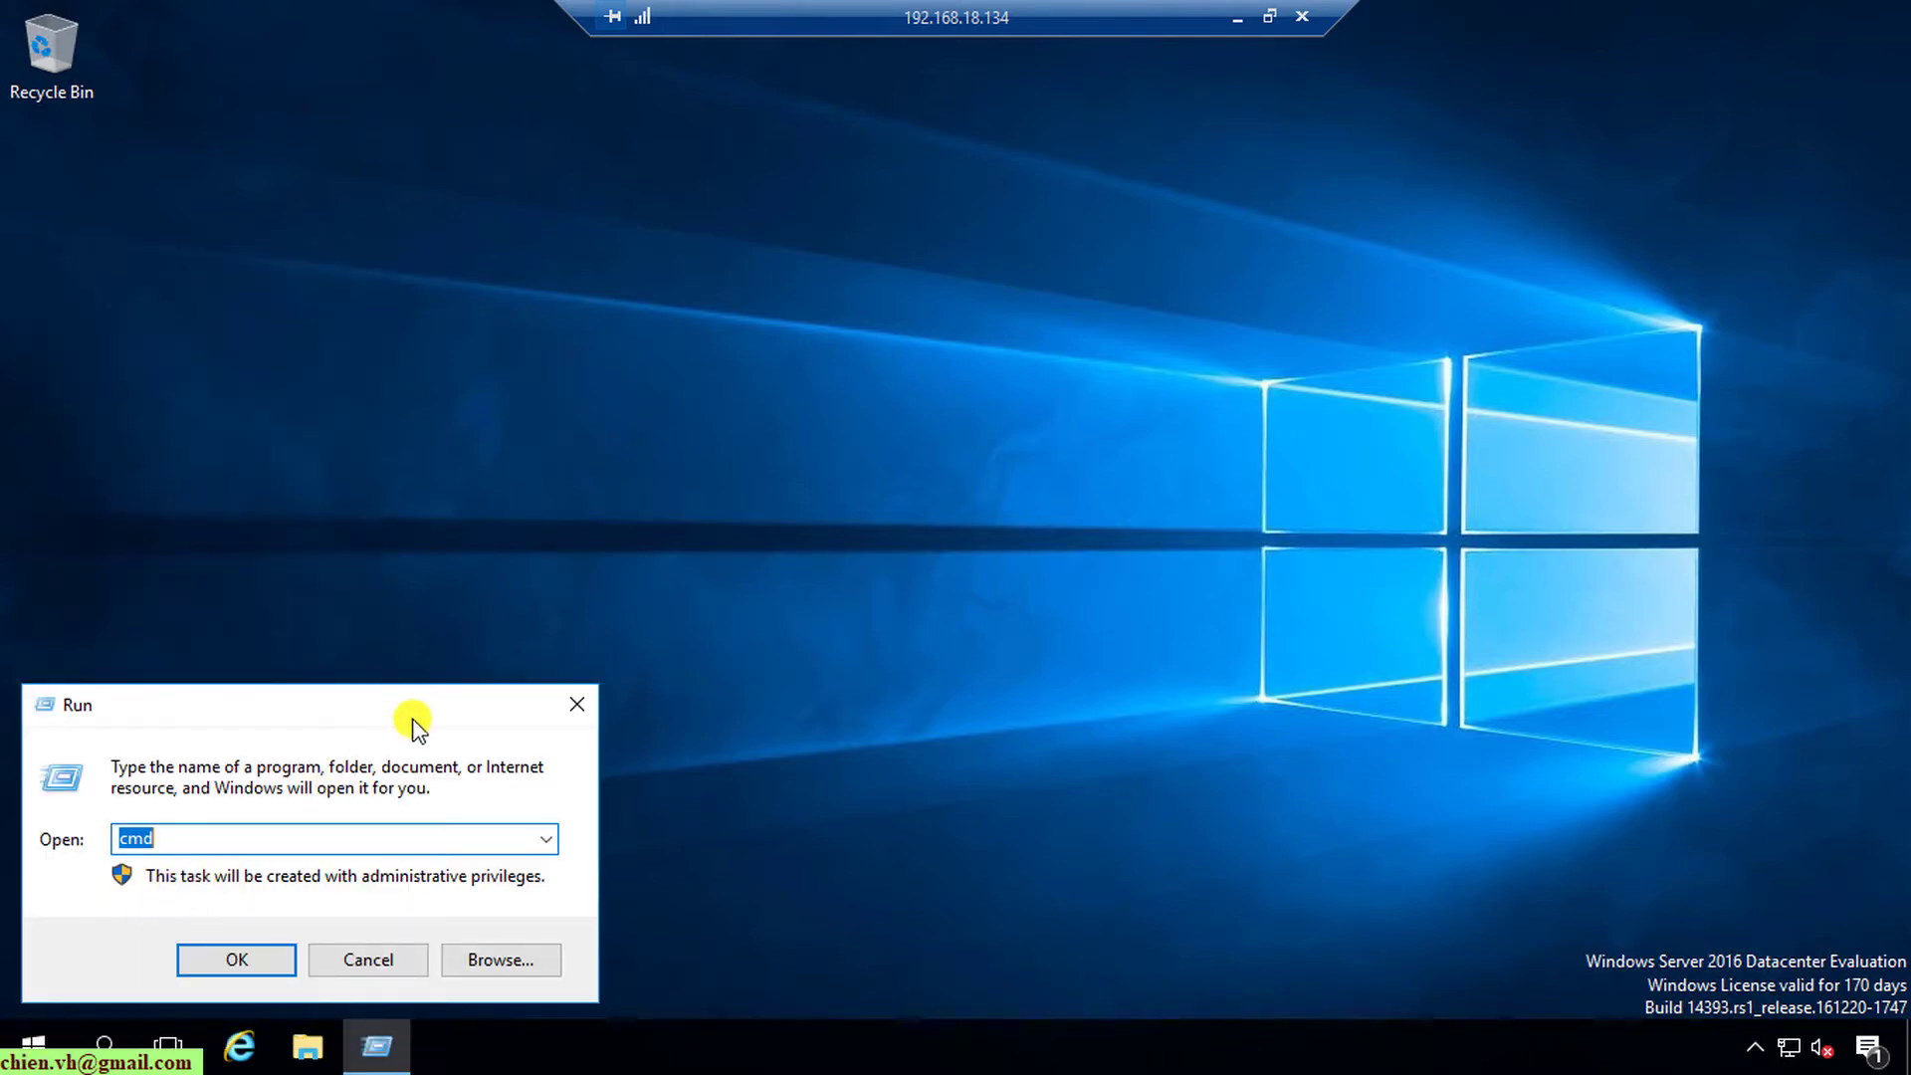
type("gpedit.msc")
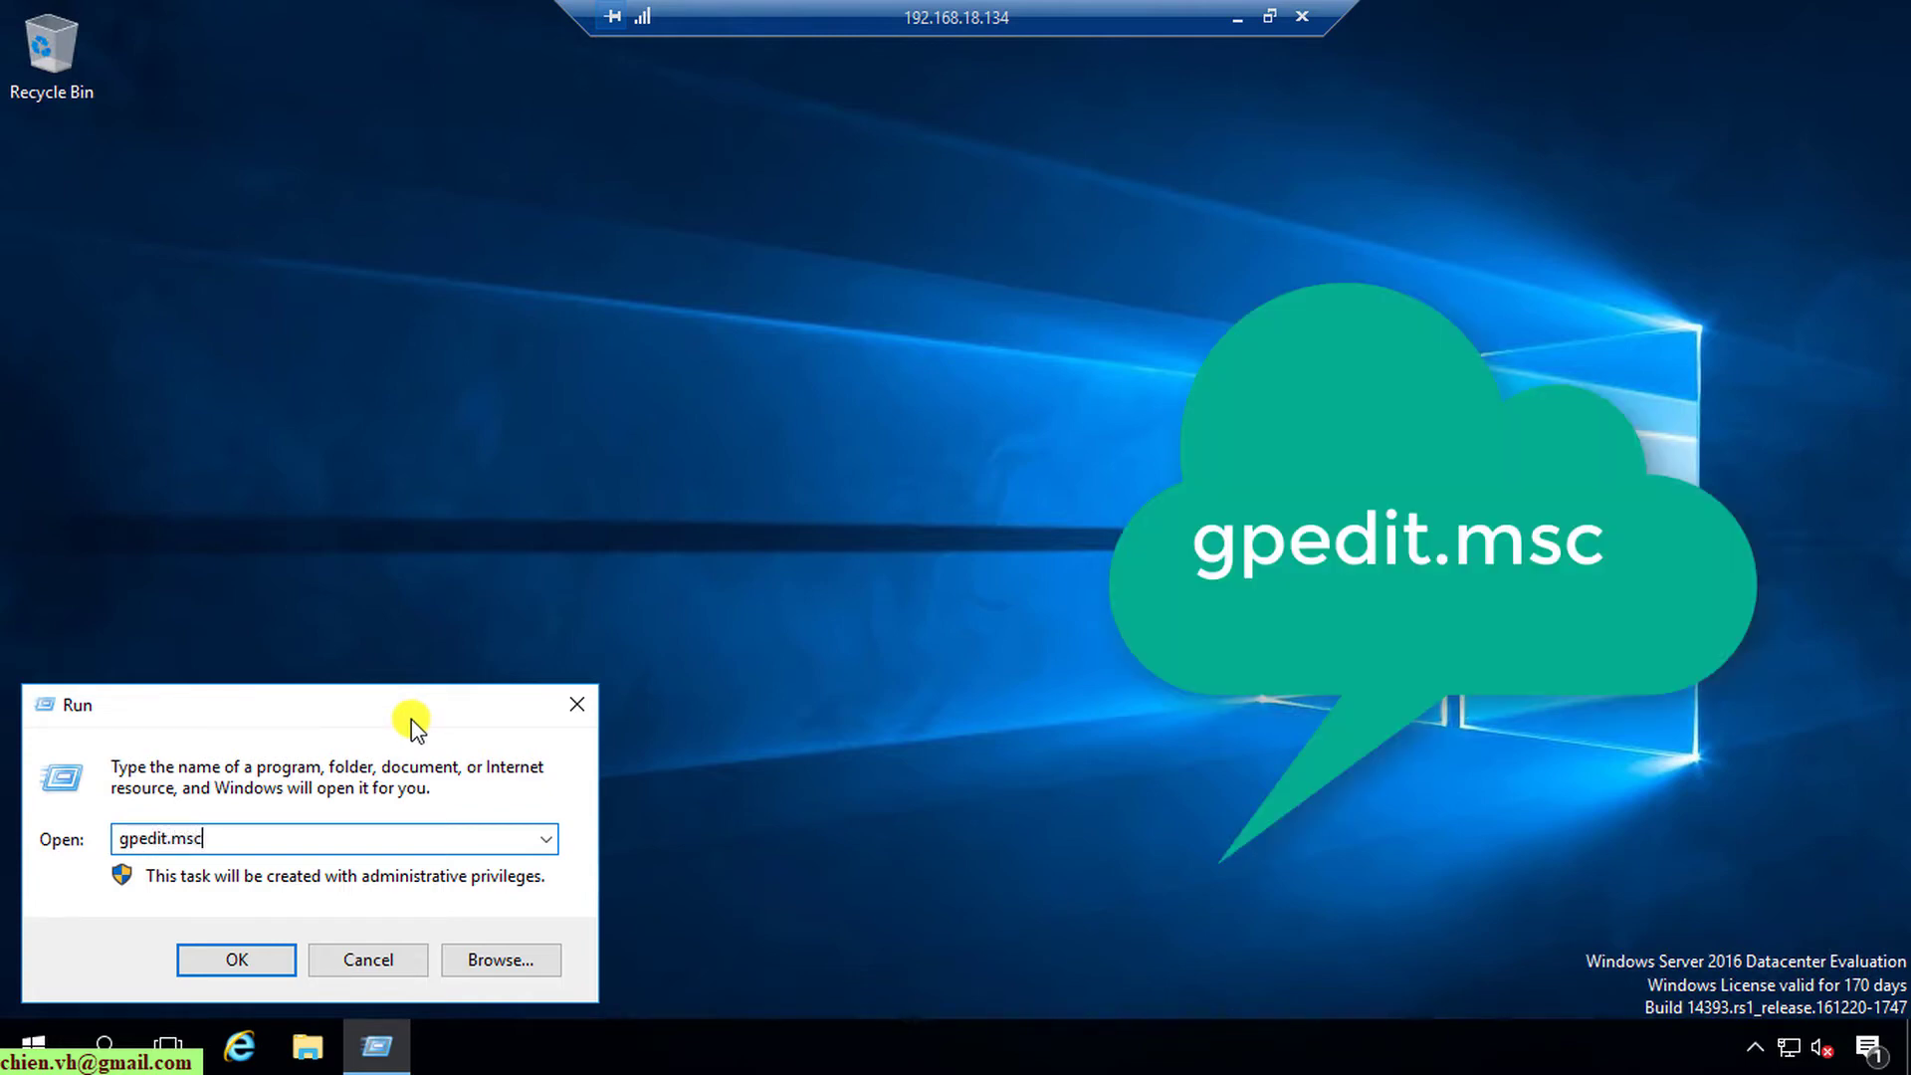
key("Return")
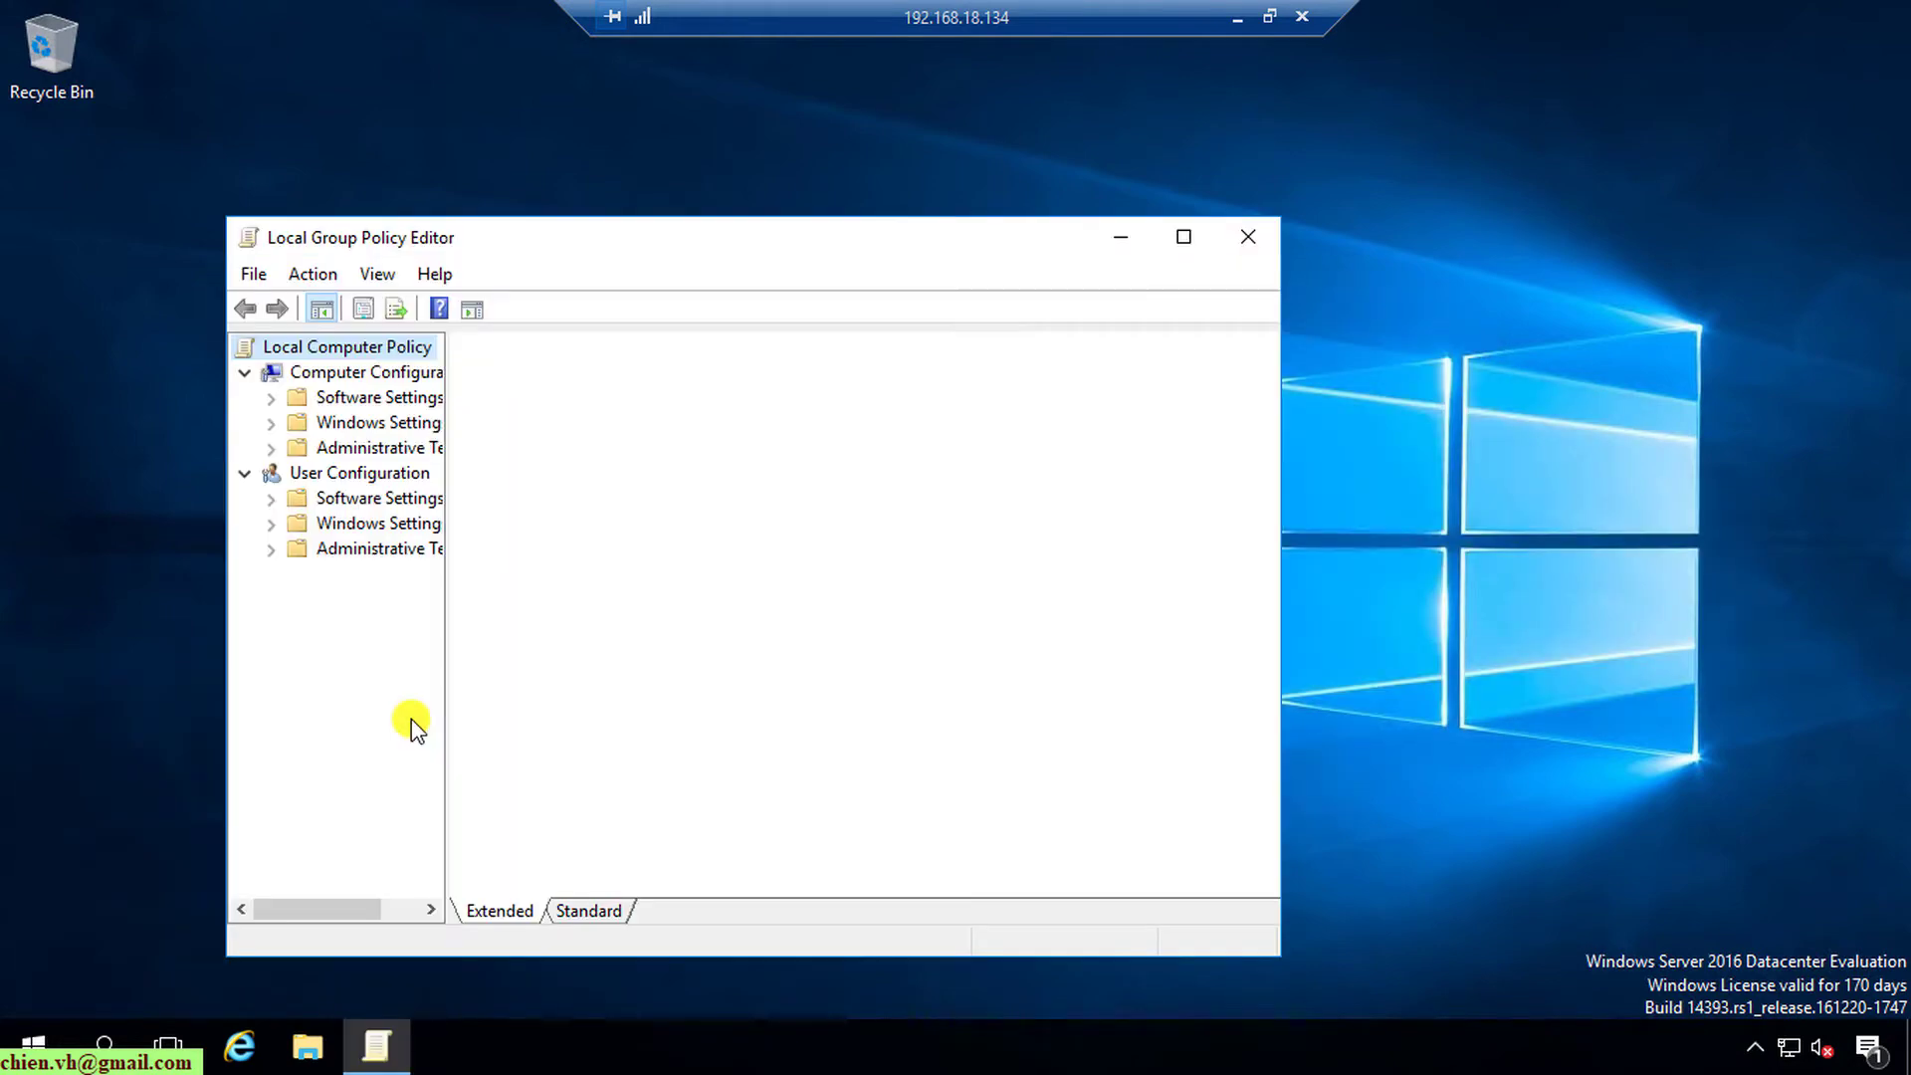
left_click(1183, 237)
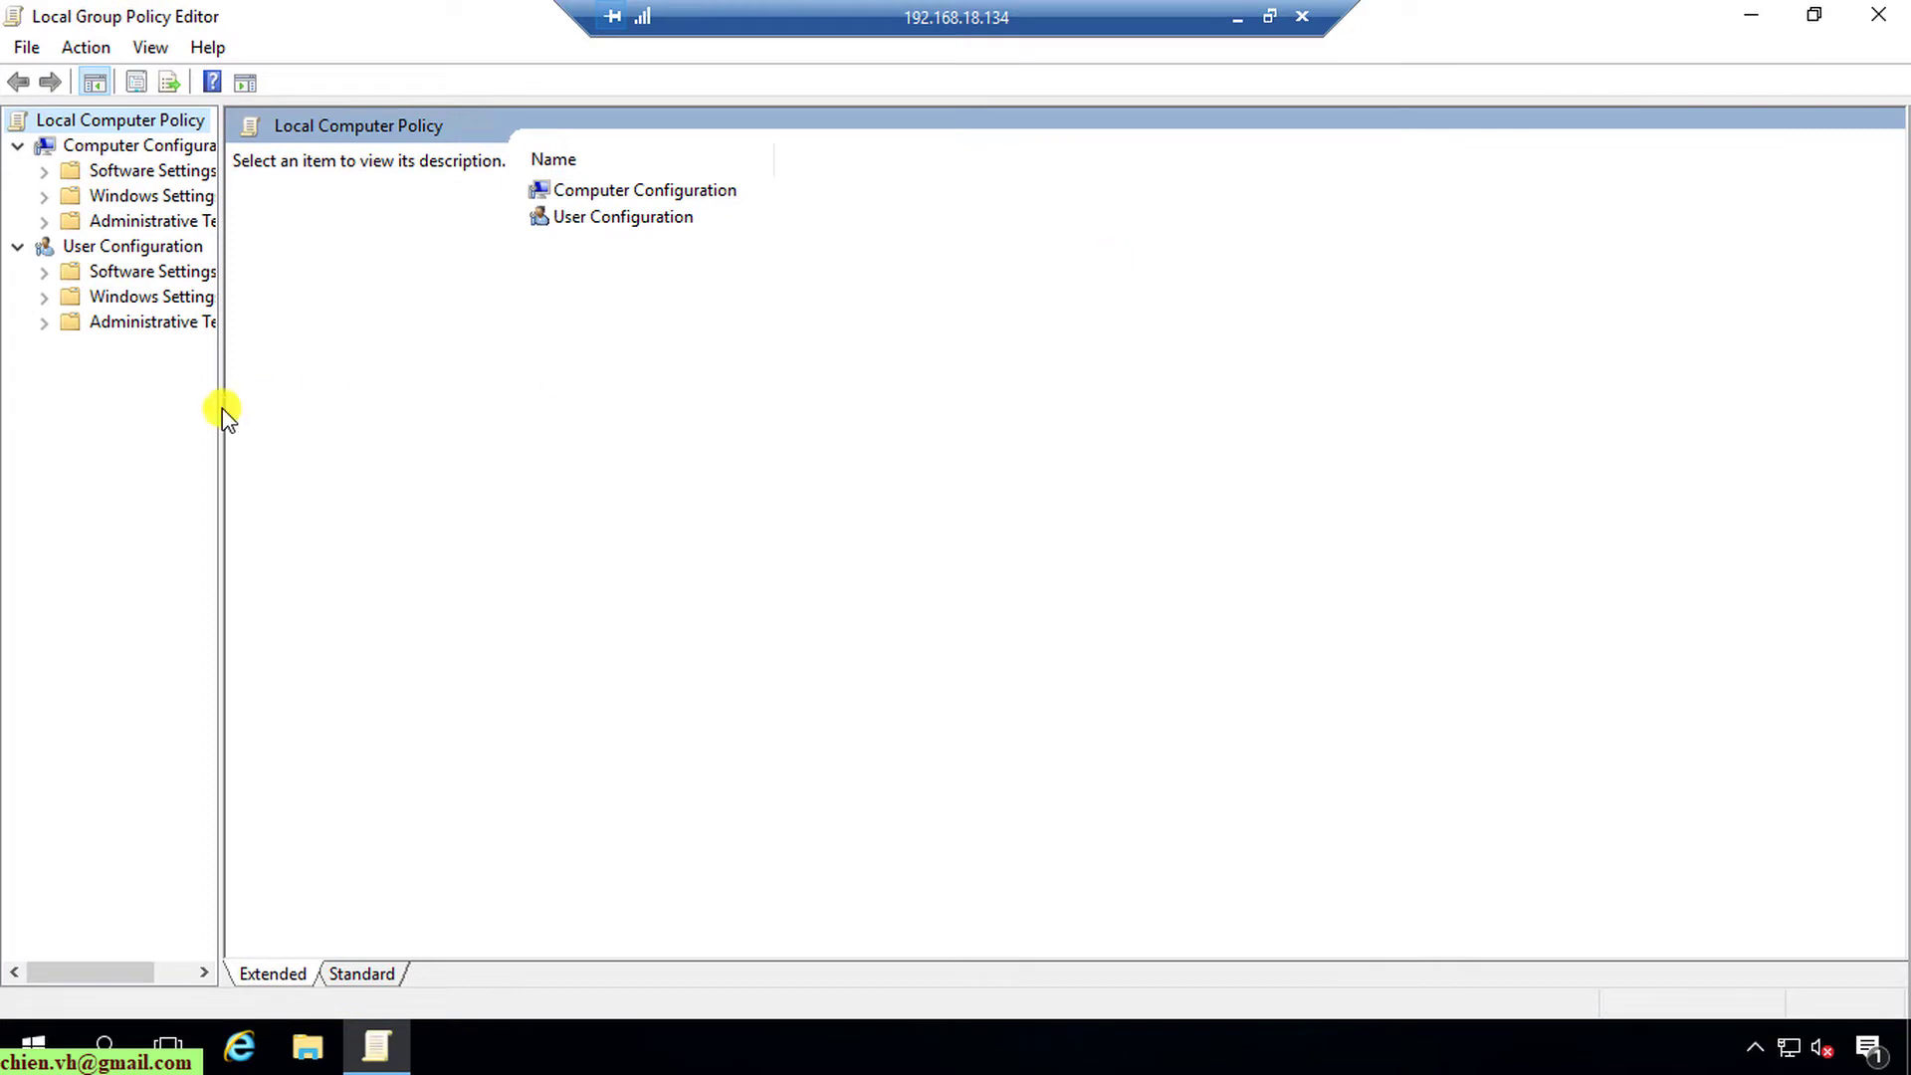
left_click_drag(222, 409, 450, 418)
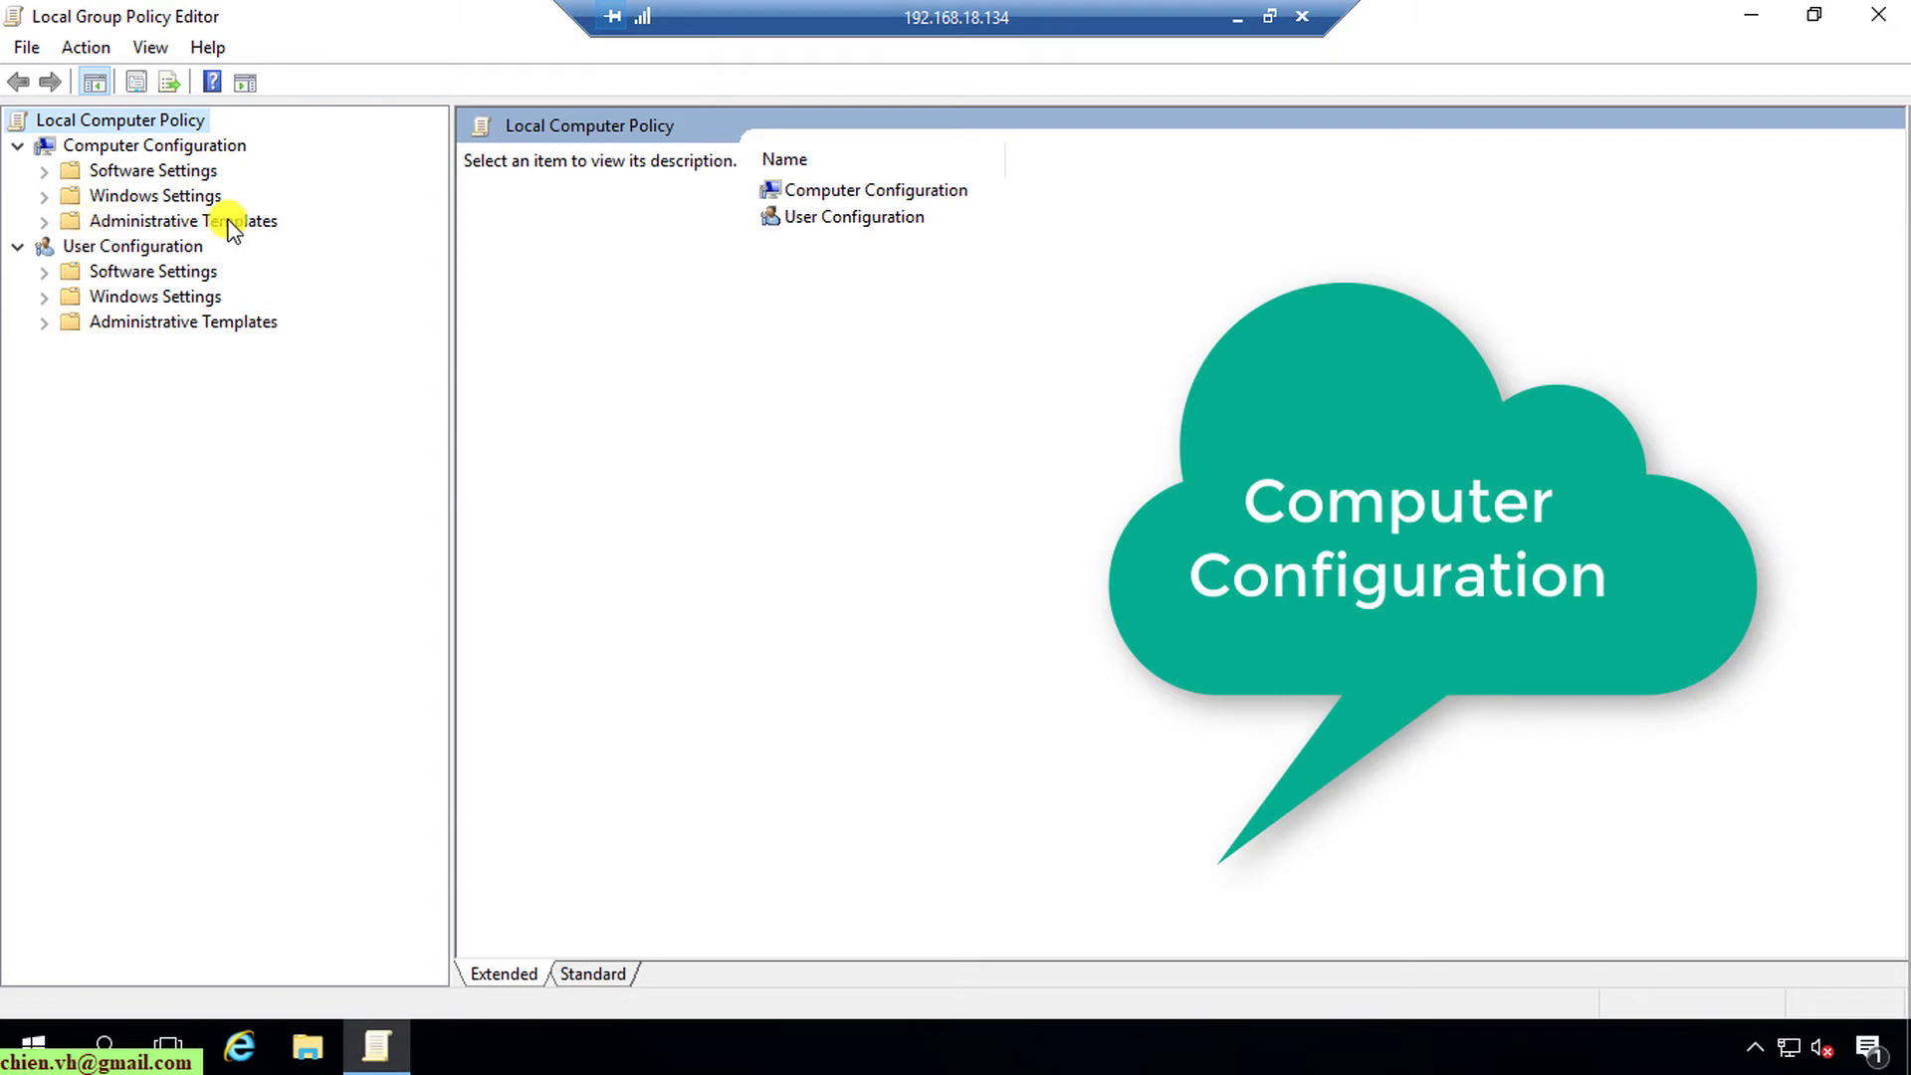
- Under Computer Configuration, expand Administrative Templates, Windows Components and Remote Desktop Services
left_click(40, 221)
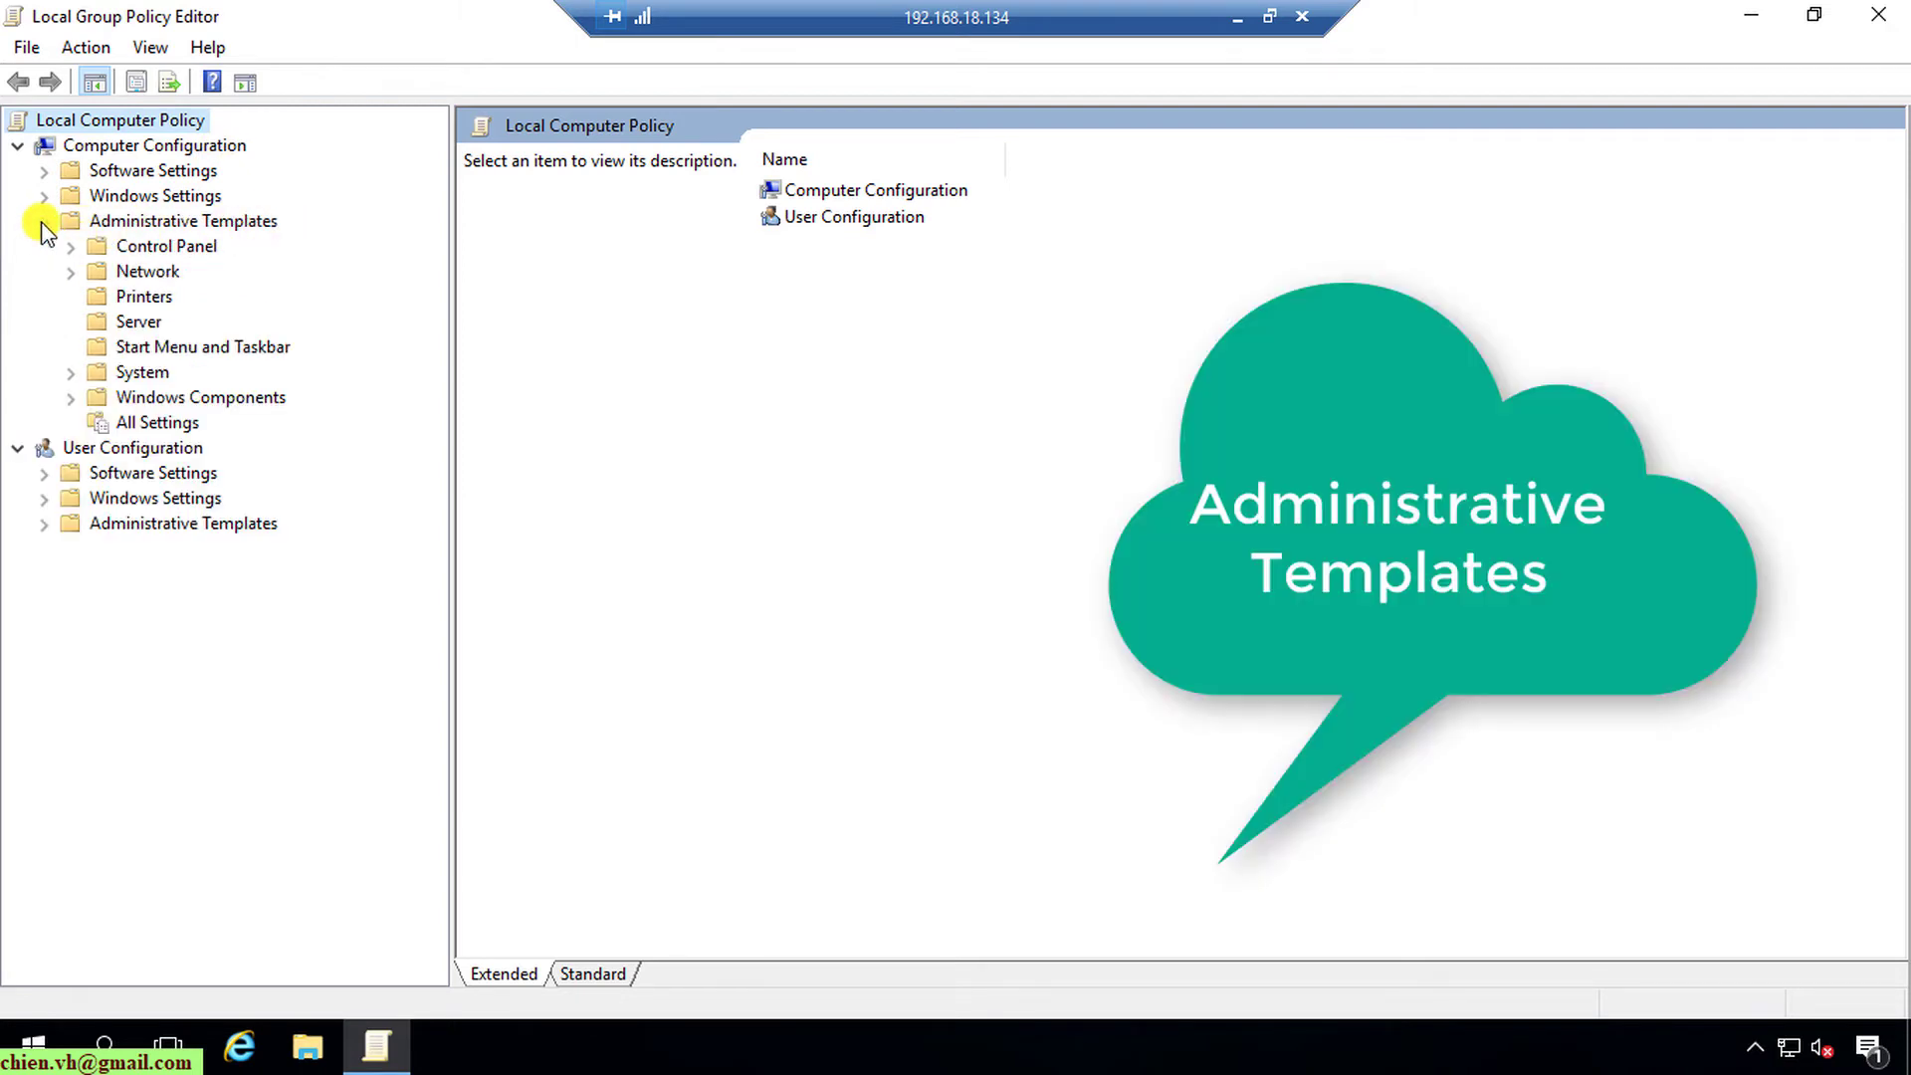
left_click(192, 400)
left_click(70, 398)
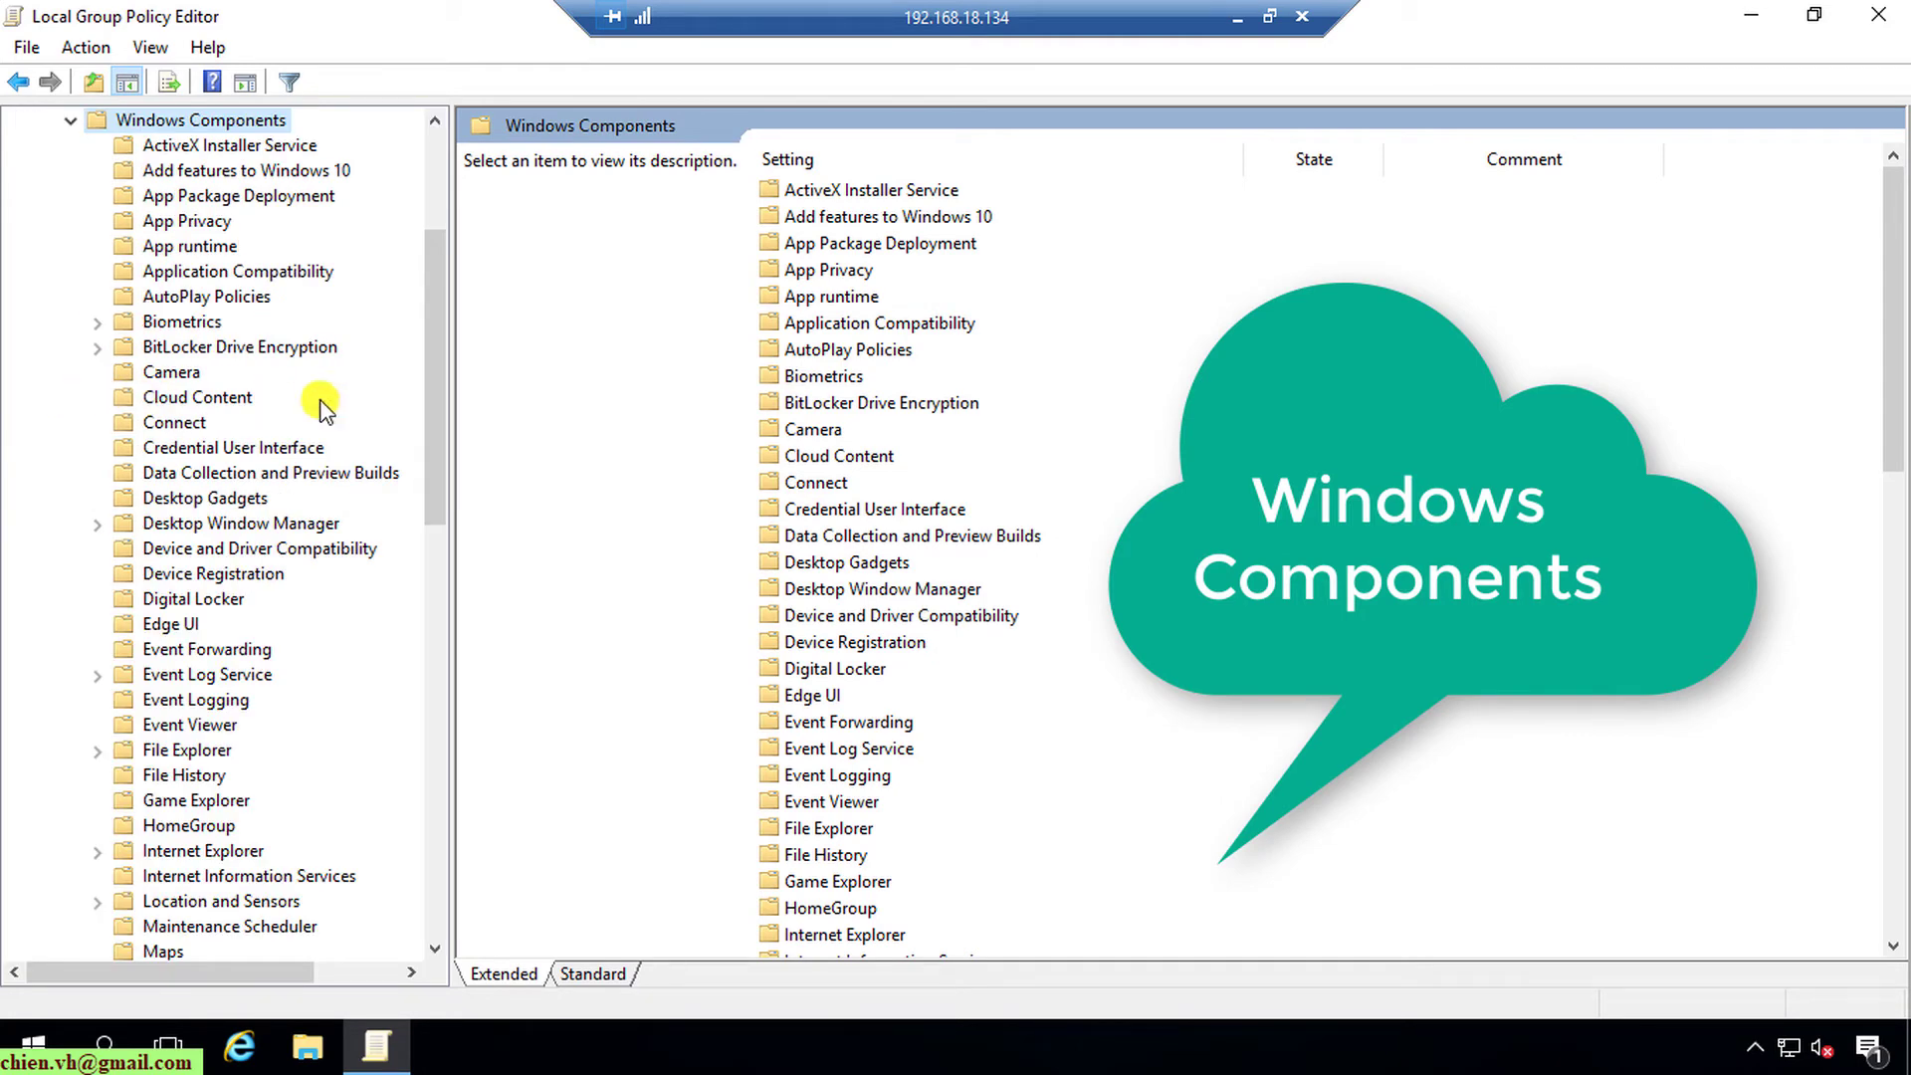
left_click_drag(439, 364, 444, 543)
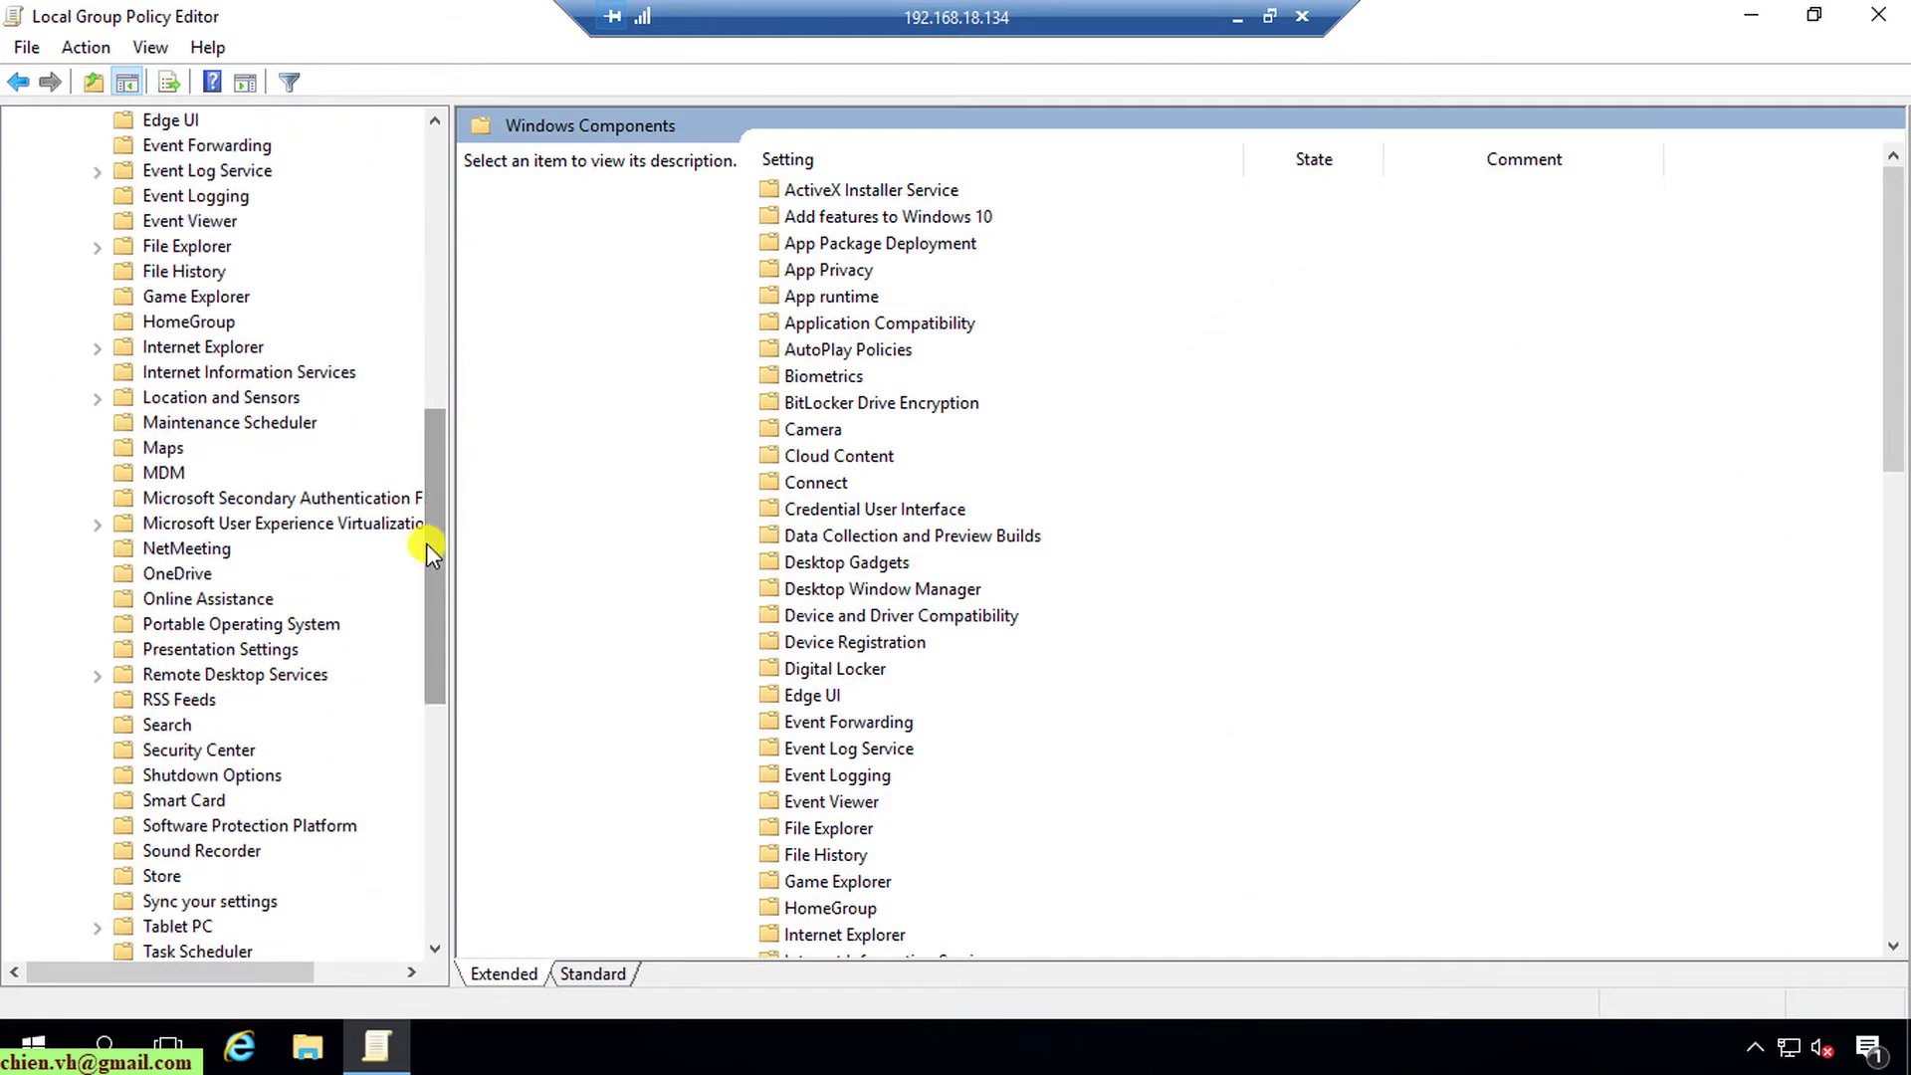
left_click(199, 673)
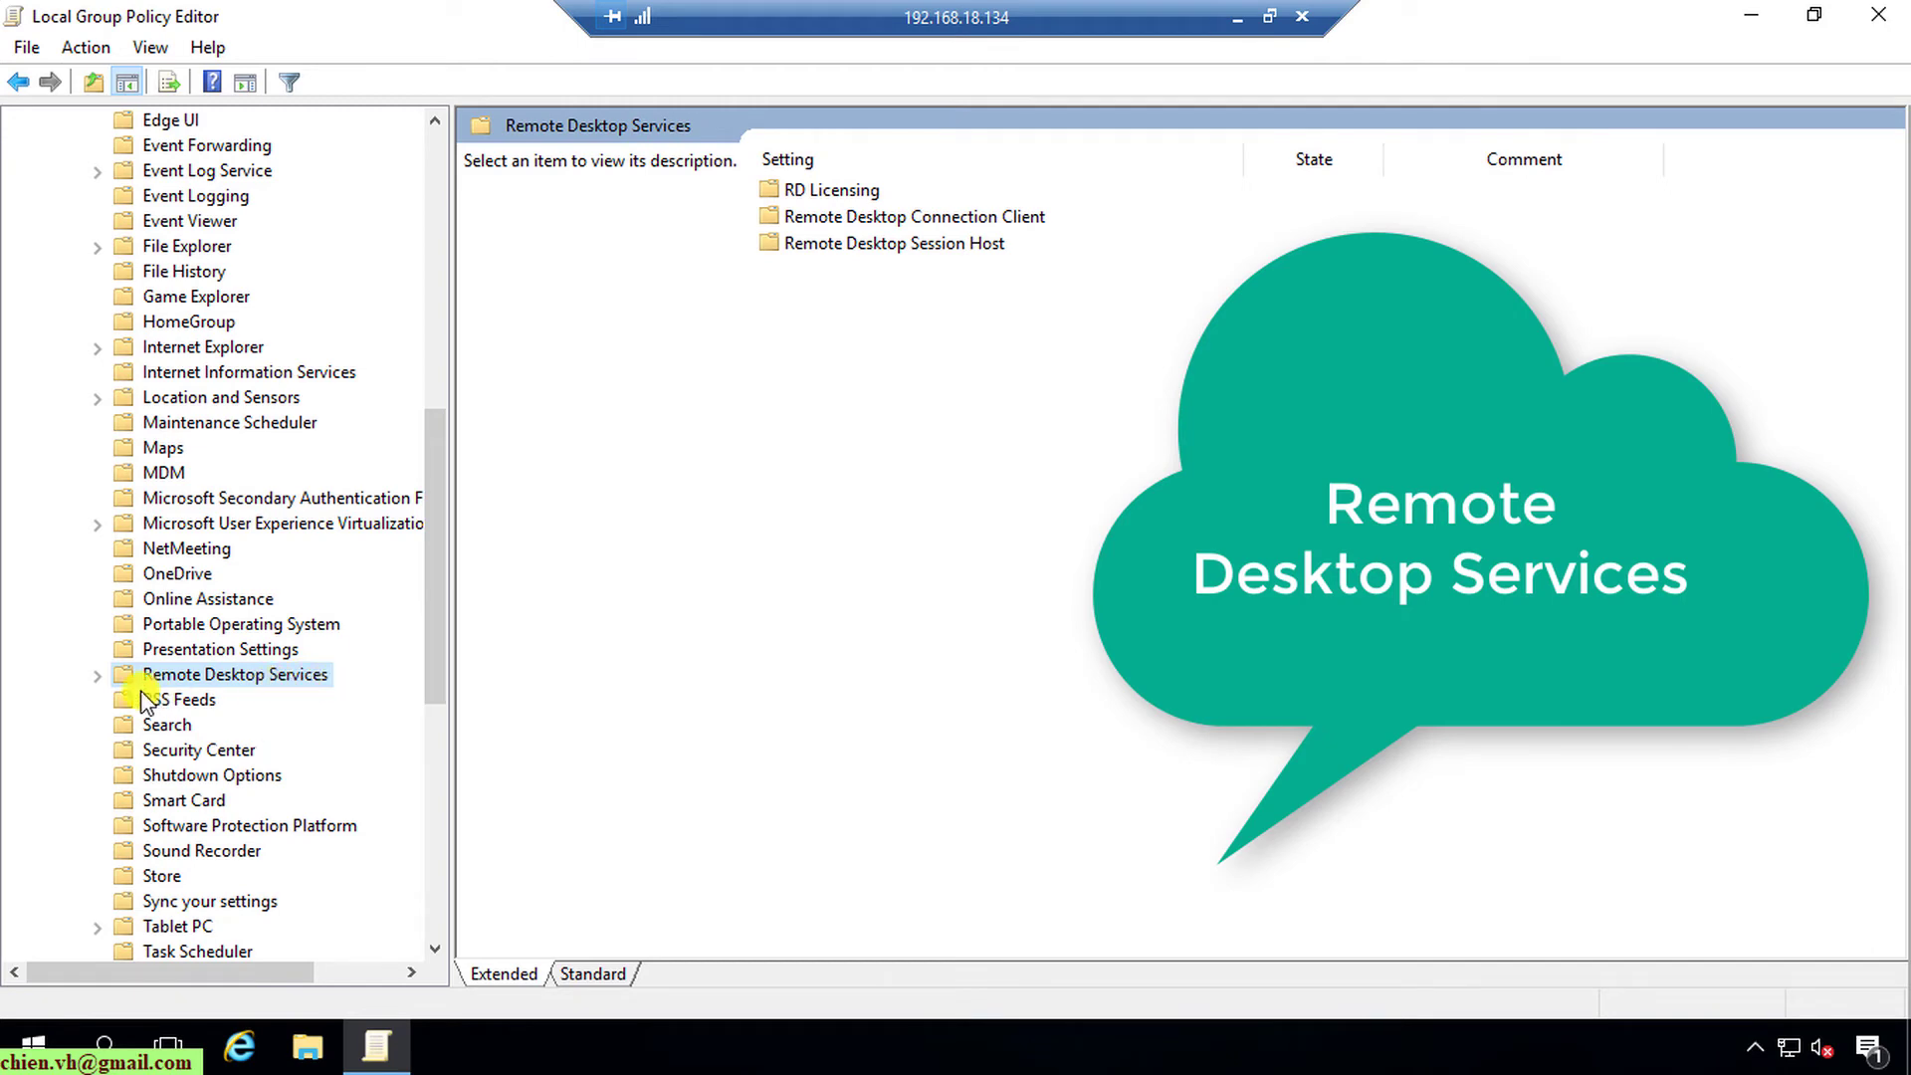
left_click(98, 675)
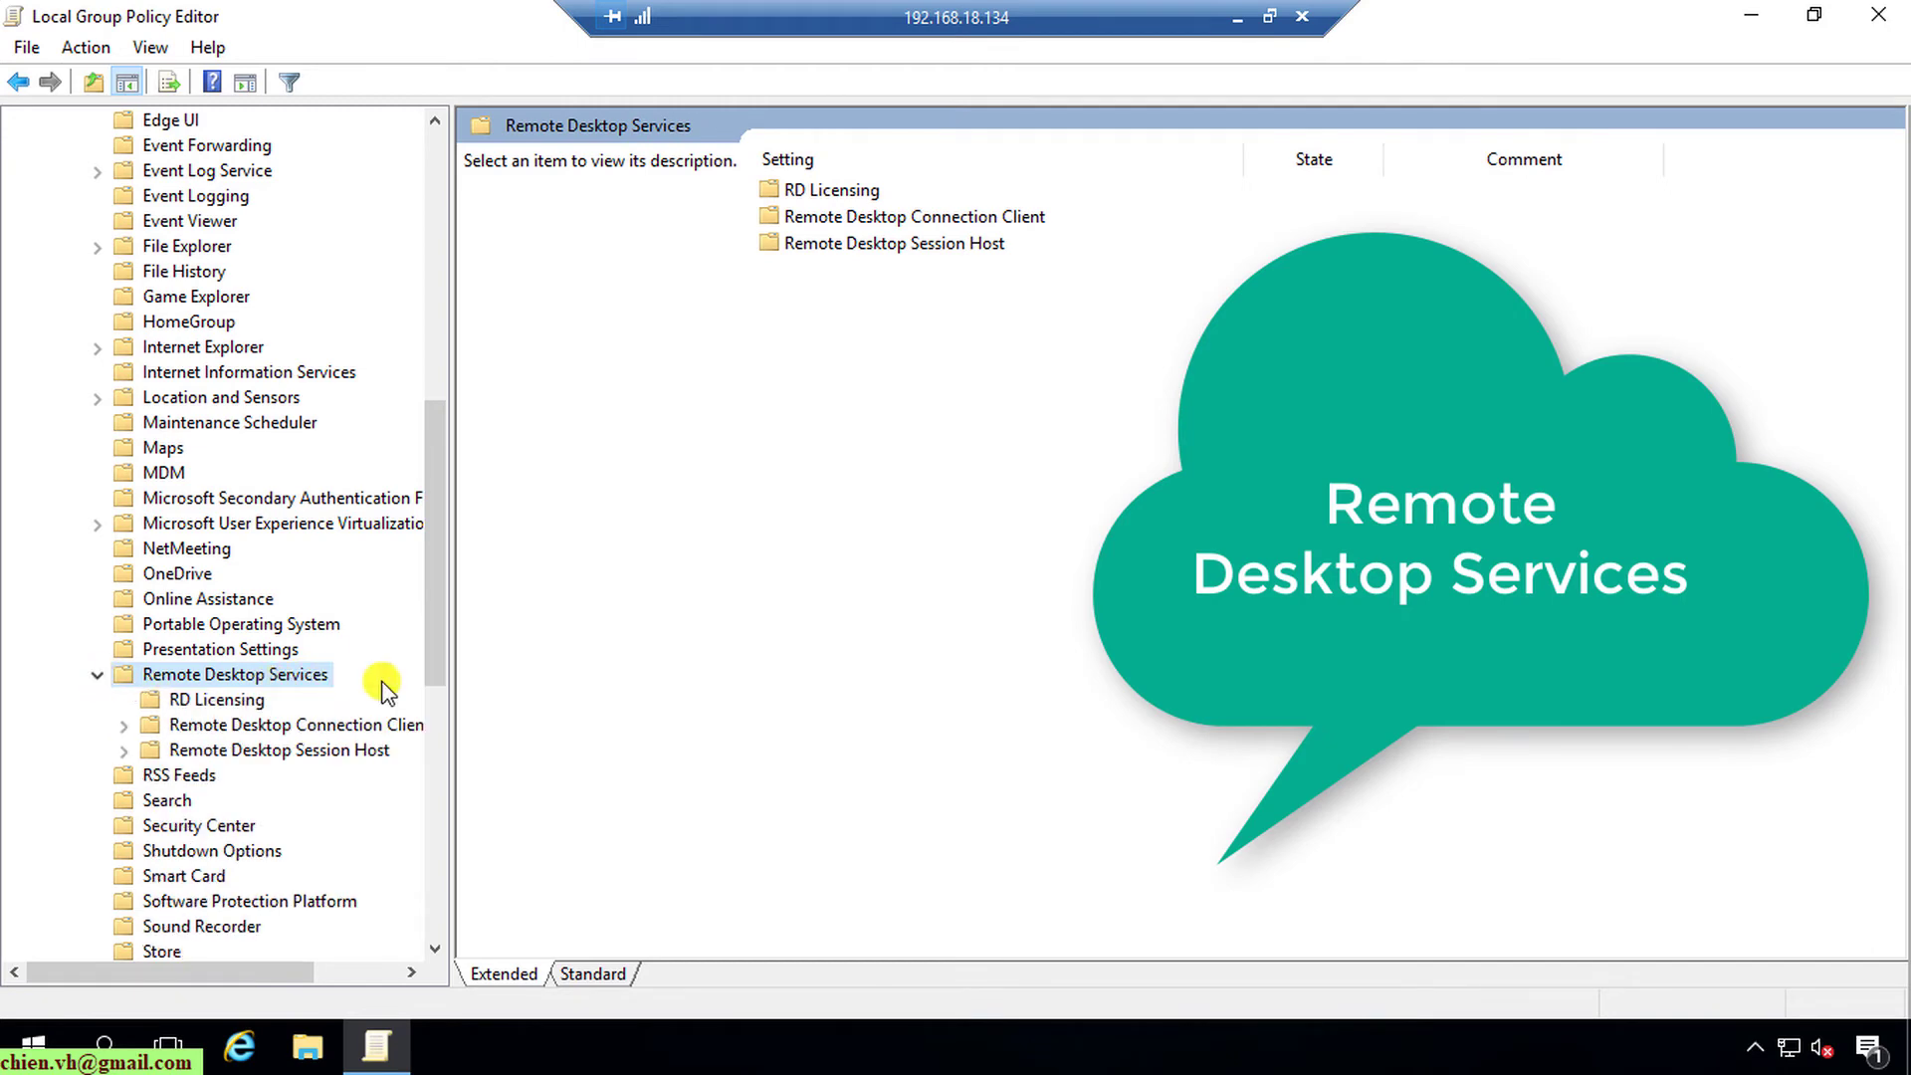
- Expand Remote Desktop Session Host and show the policies in its Remote Session Environment folder
left_click_drag(454, 658, 623, 658)
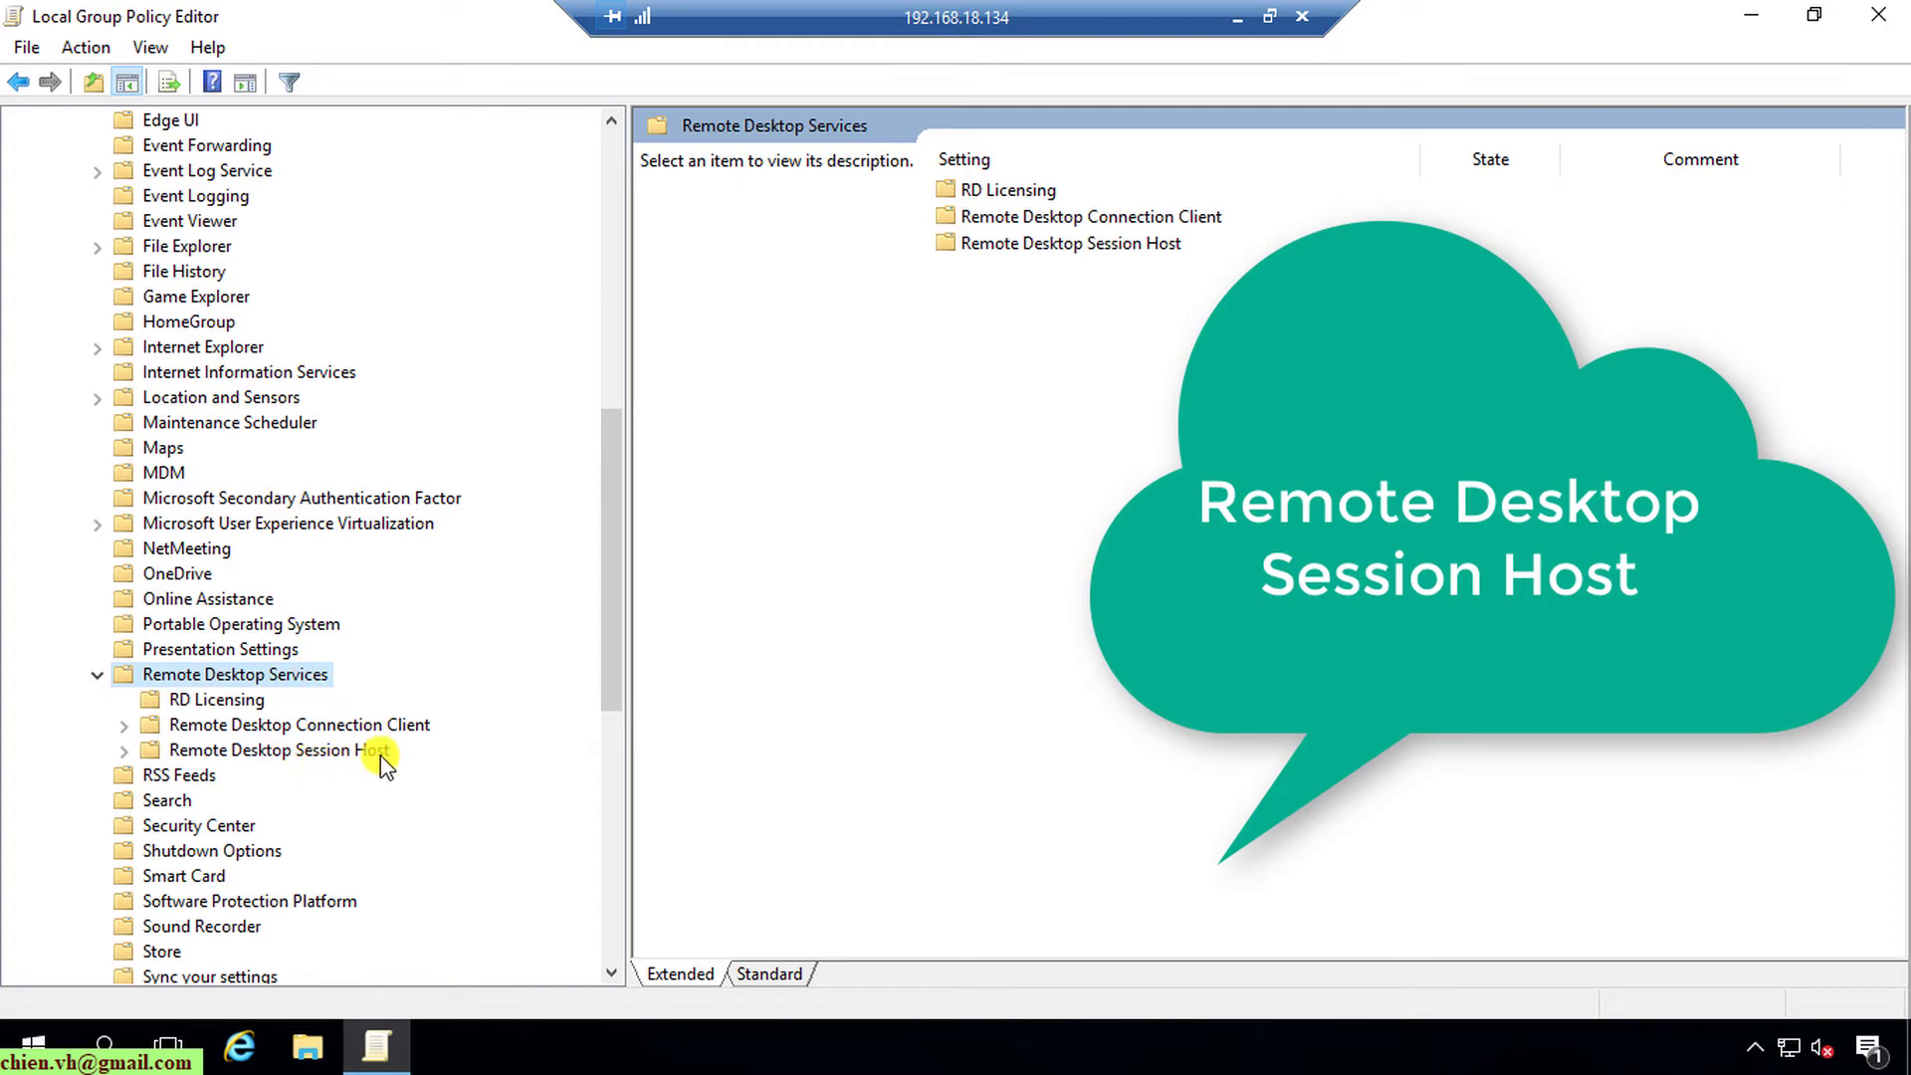
left_click(123, 753)
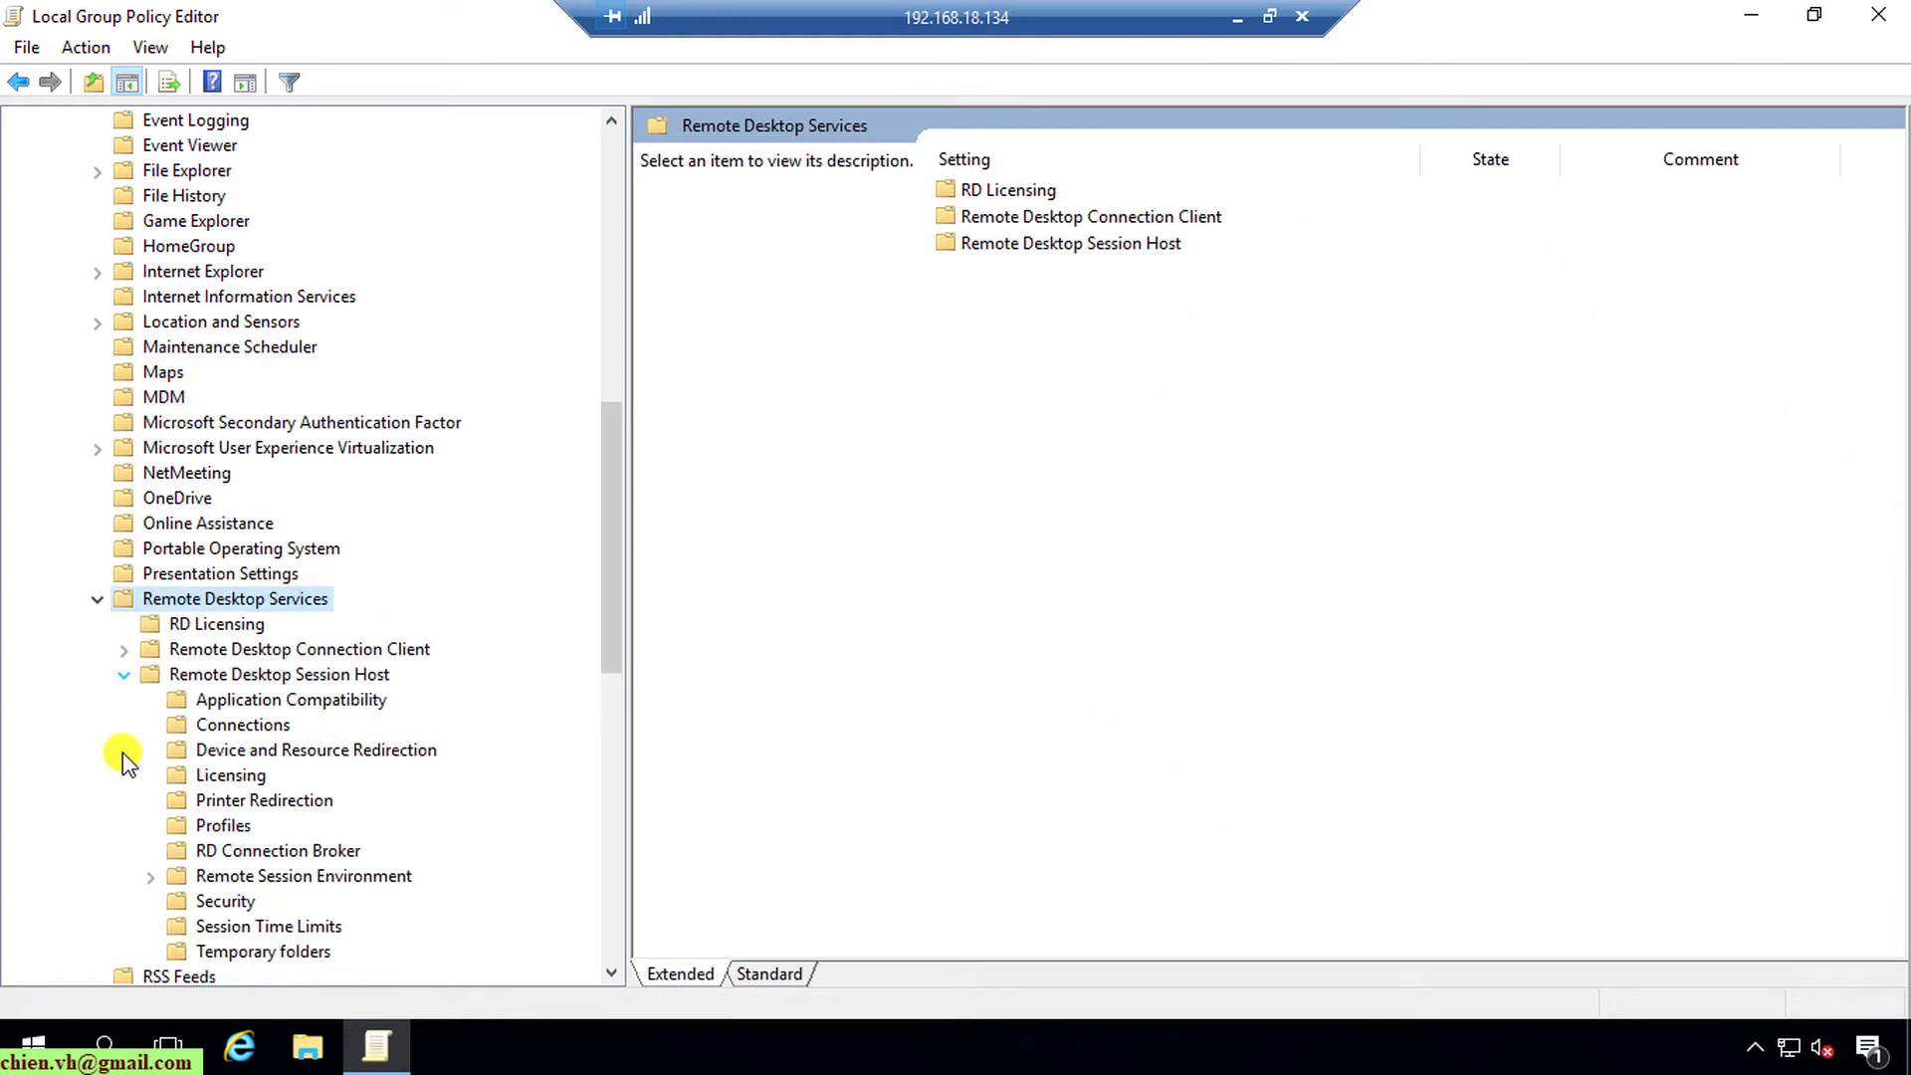
scroll(122, 757, "down", 2)
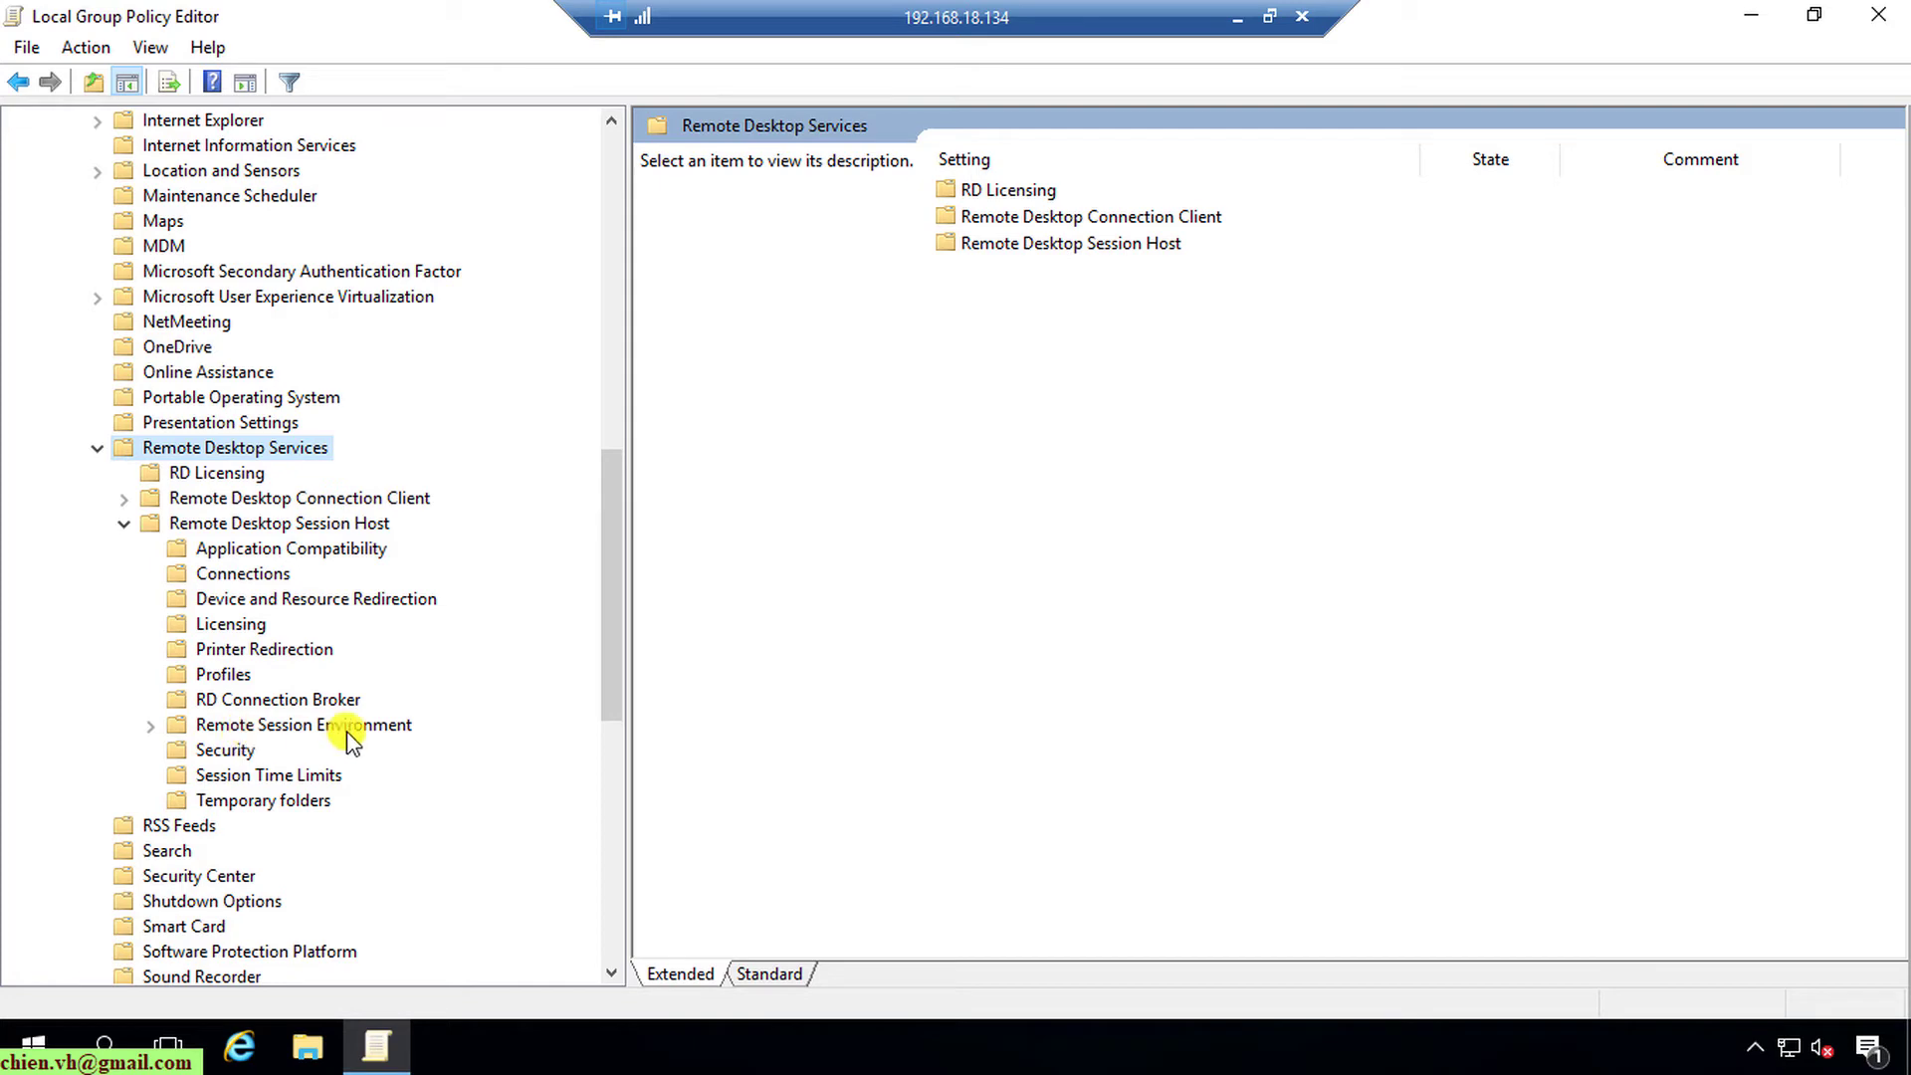
left_click(239, 733)
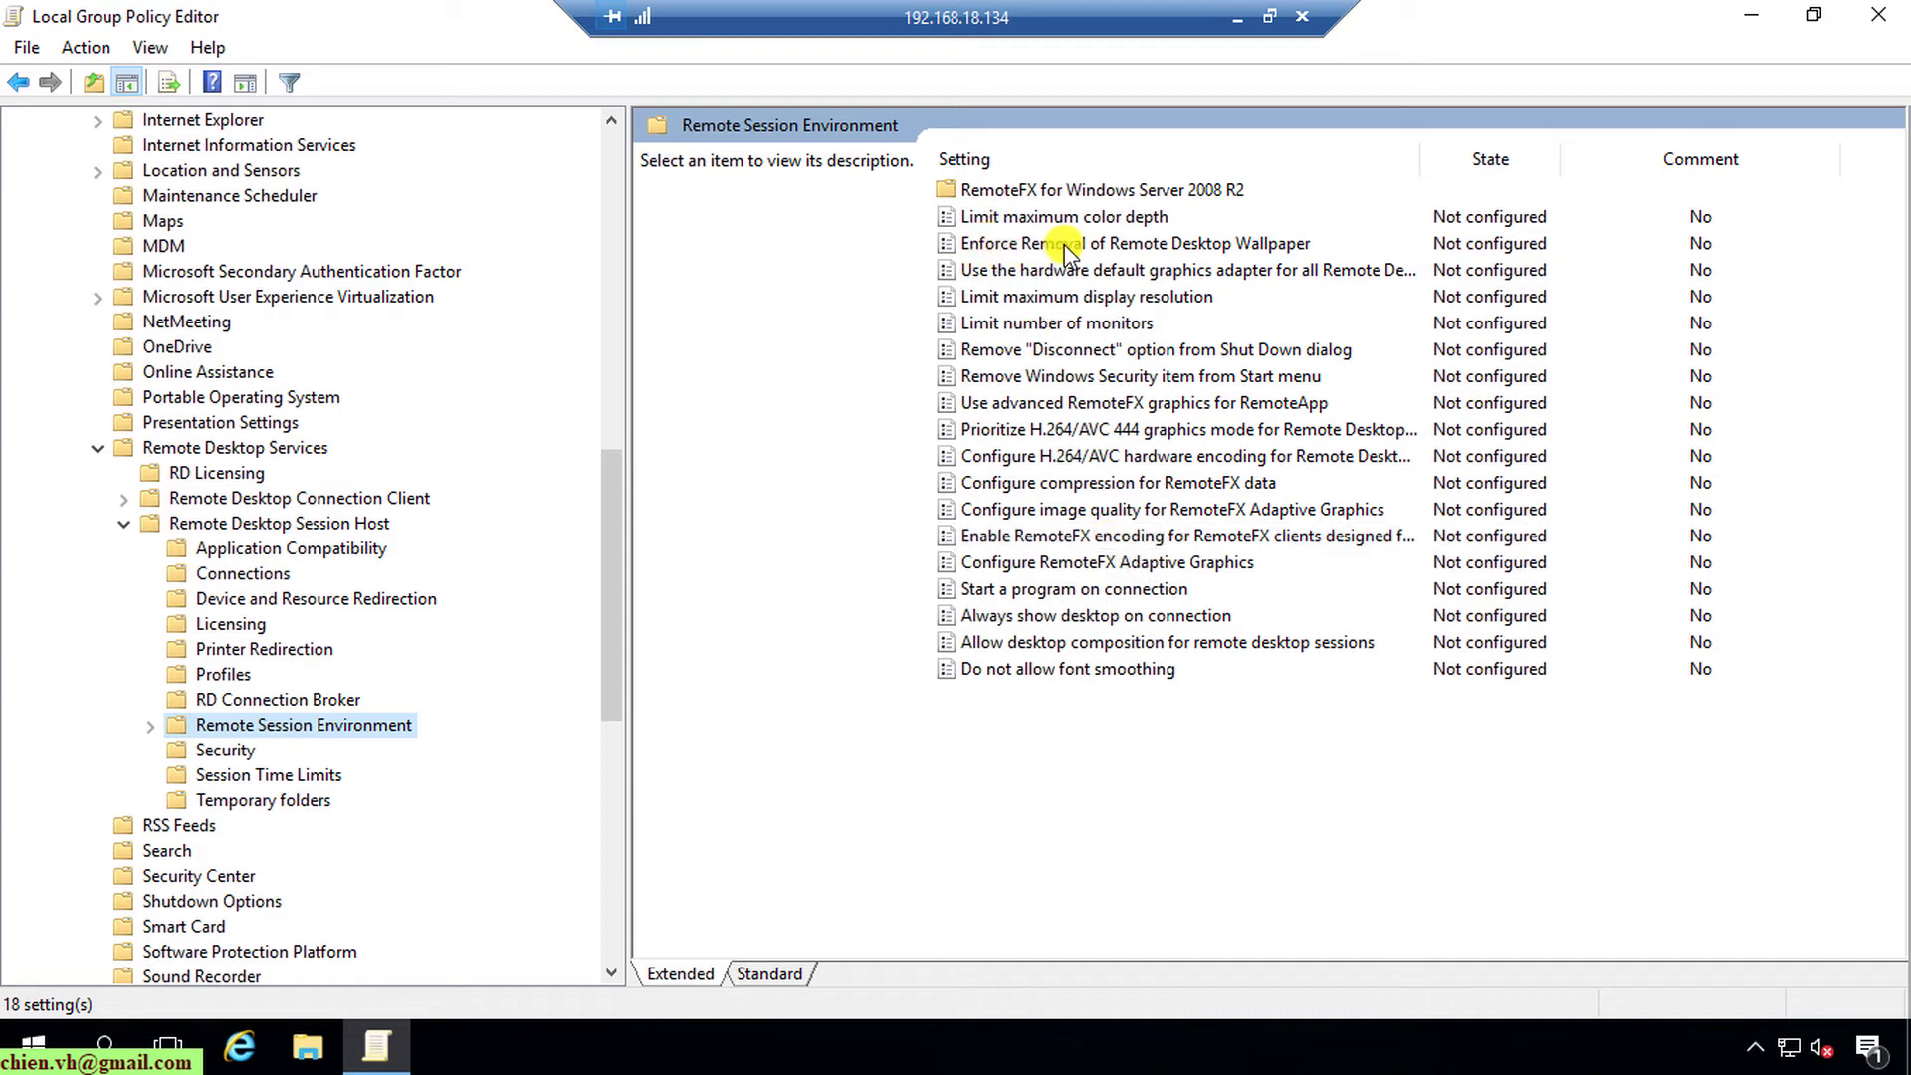
- Set the Enforce Removal of Remote Desktop Wallpaper policy to Enabled and close the policy editor
left_click(1235, 245)
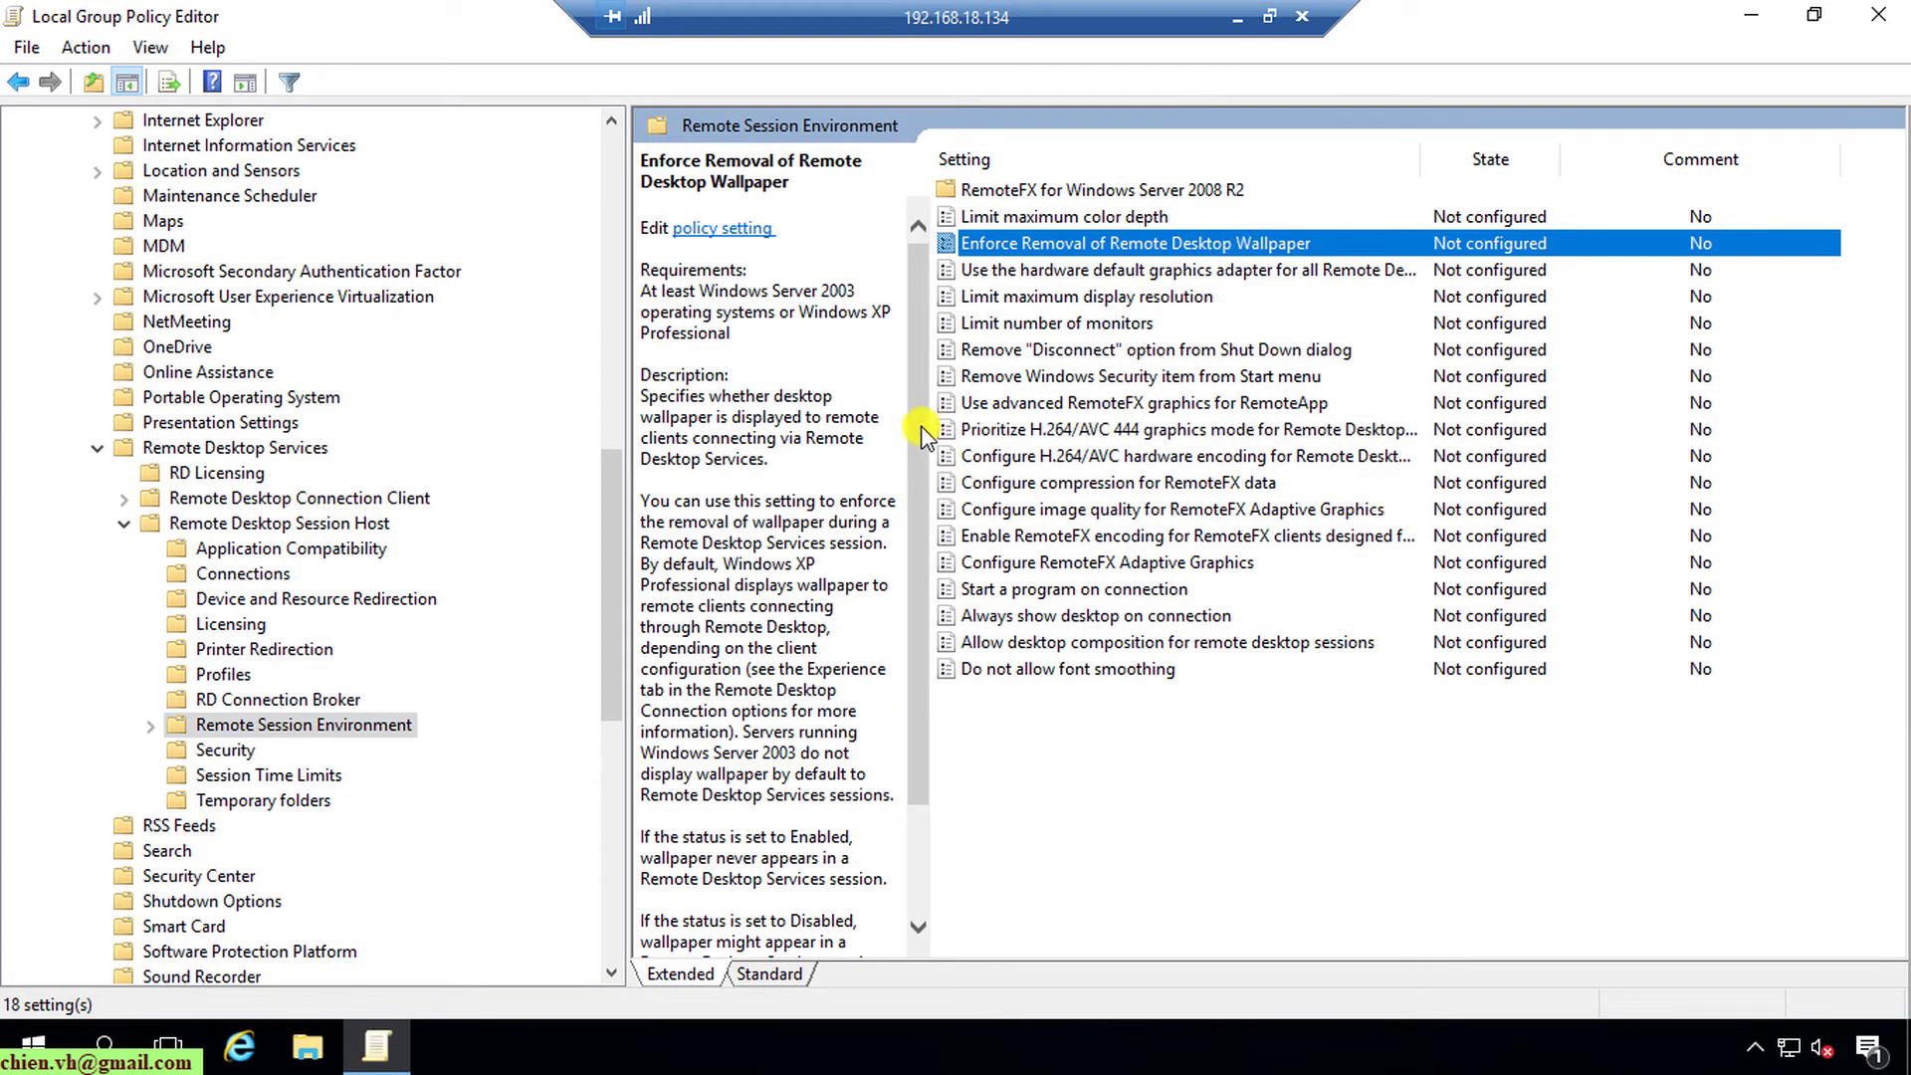
left_click_drag(920, 428, 921, 539)
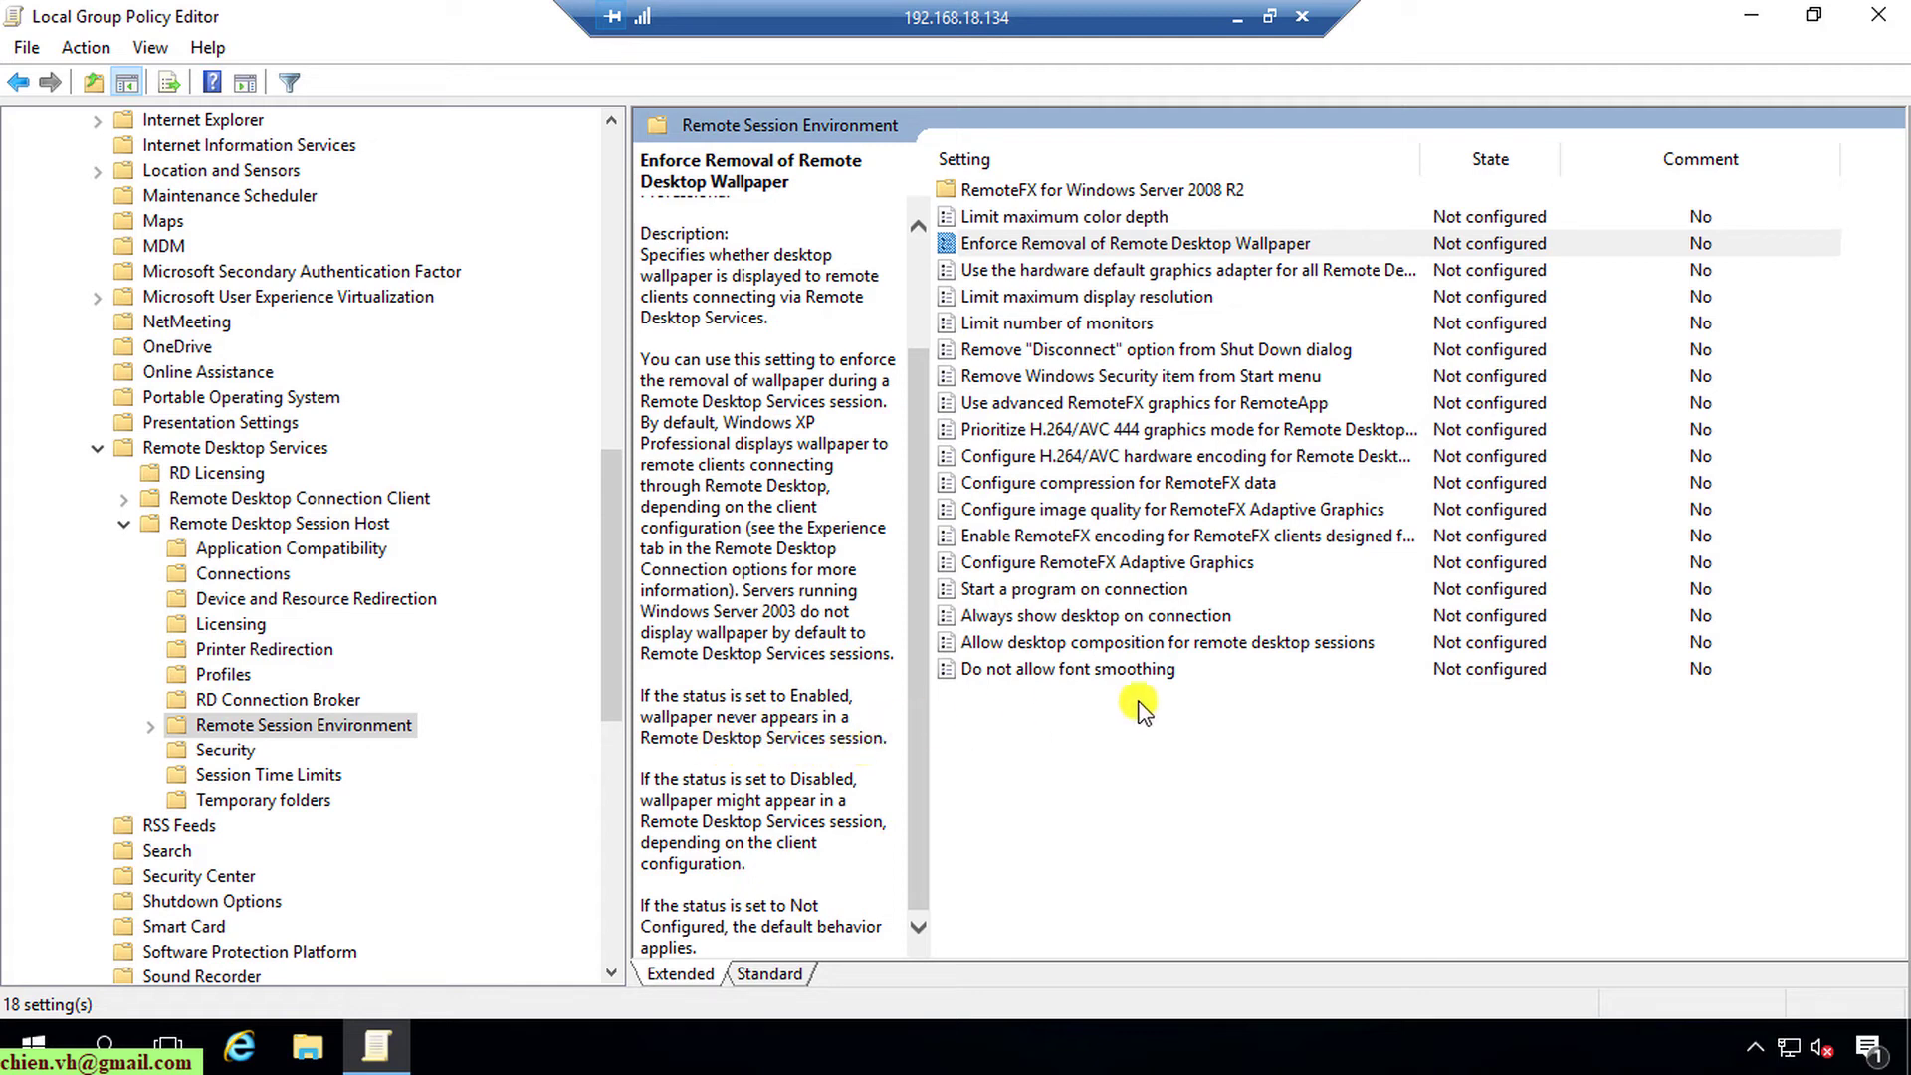
double_click(1063, 249)
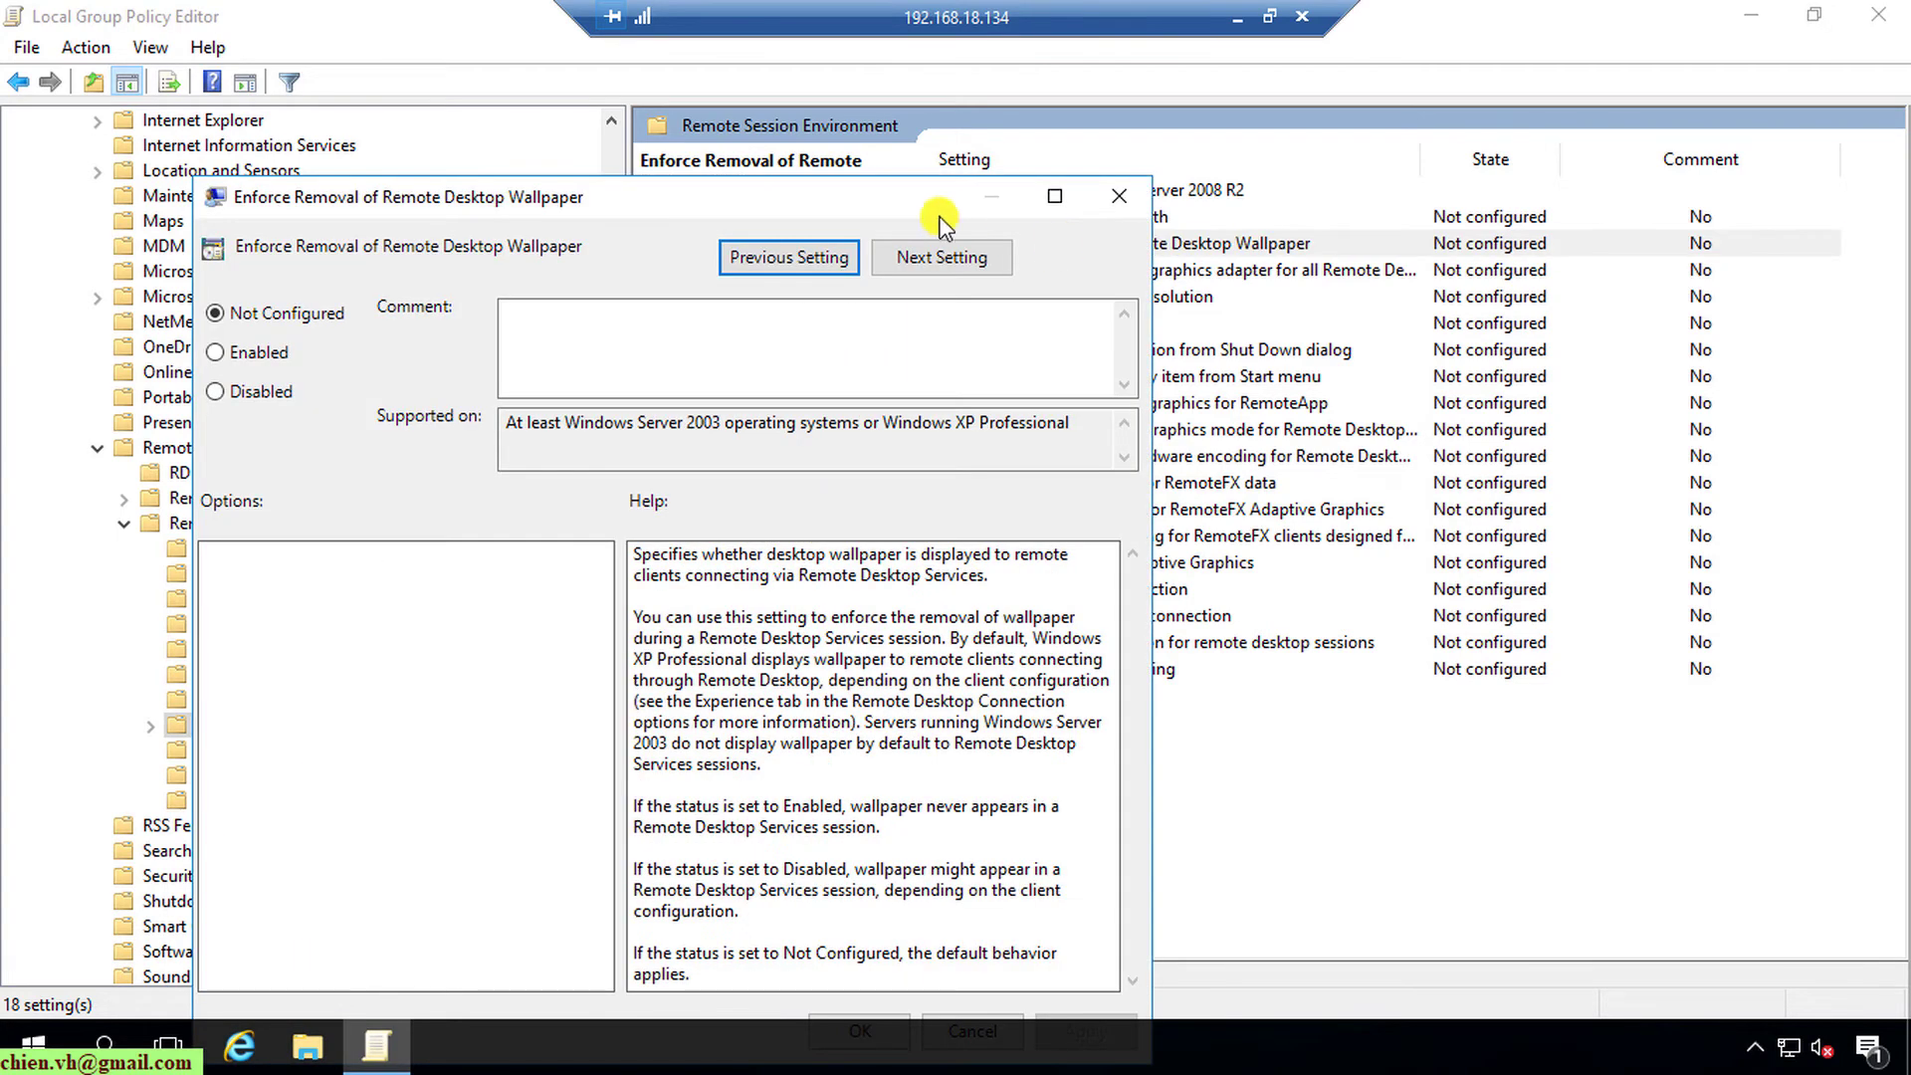
left_click_drag(876, 199, 1088, 128)
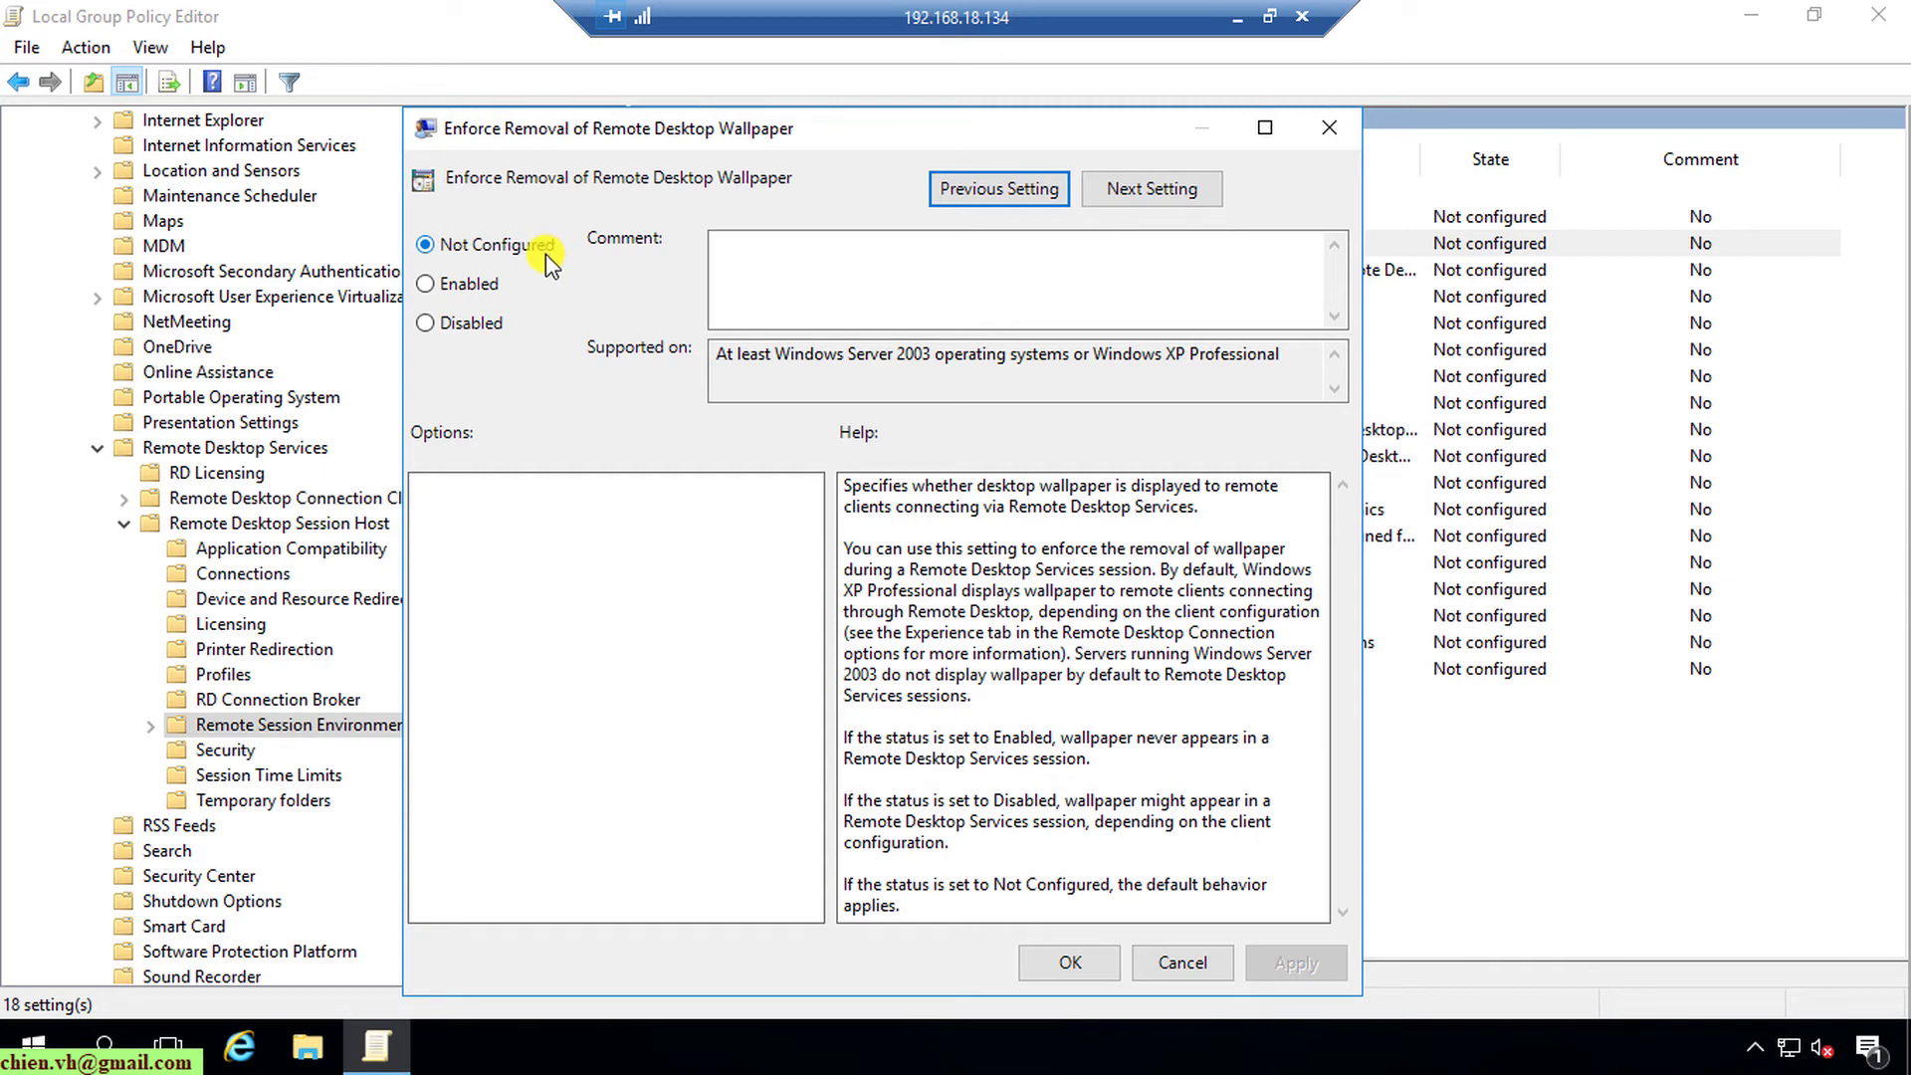
left_click(427, 287)
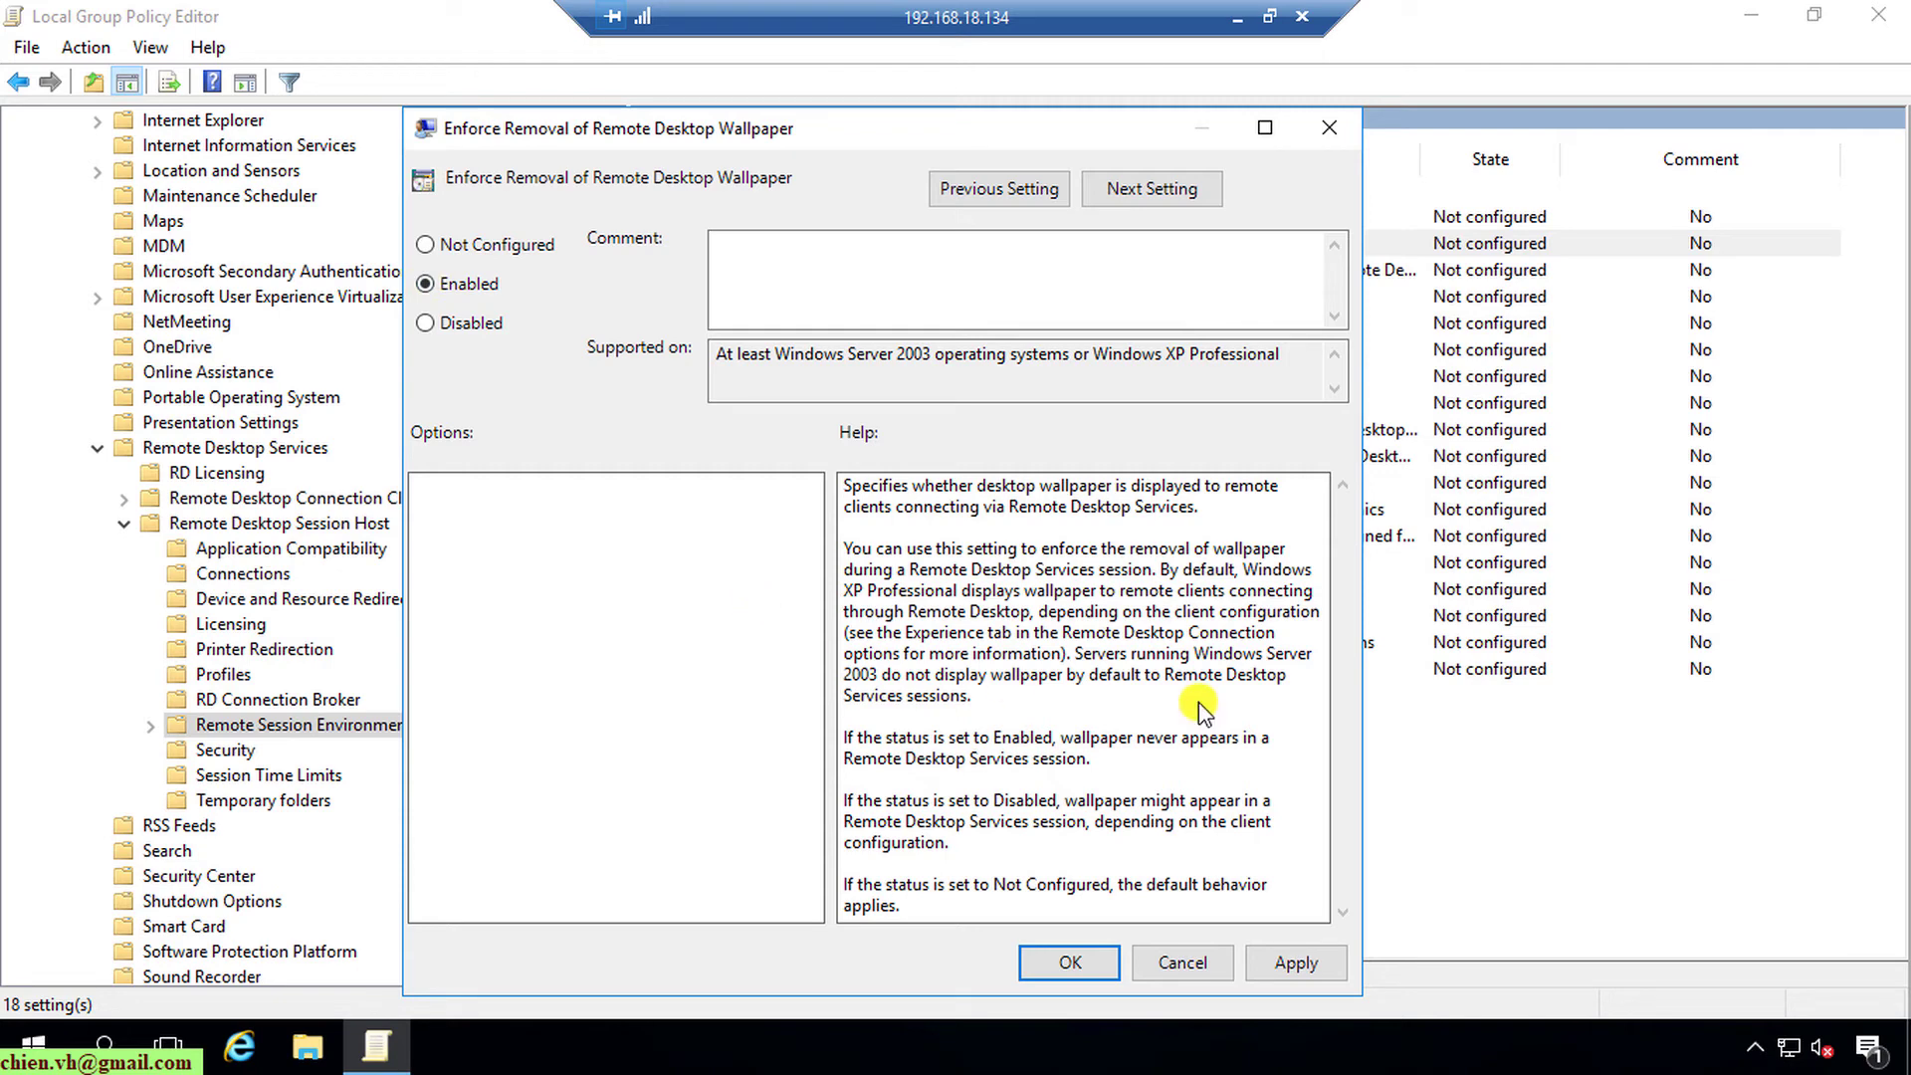
left_click(1069, 966)
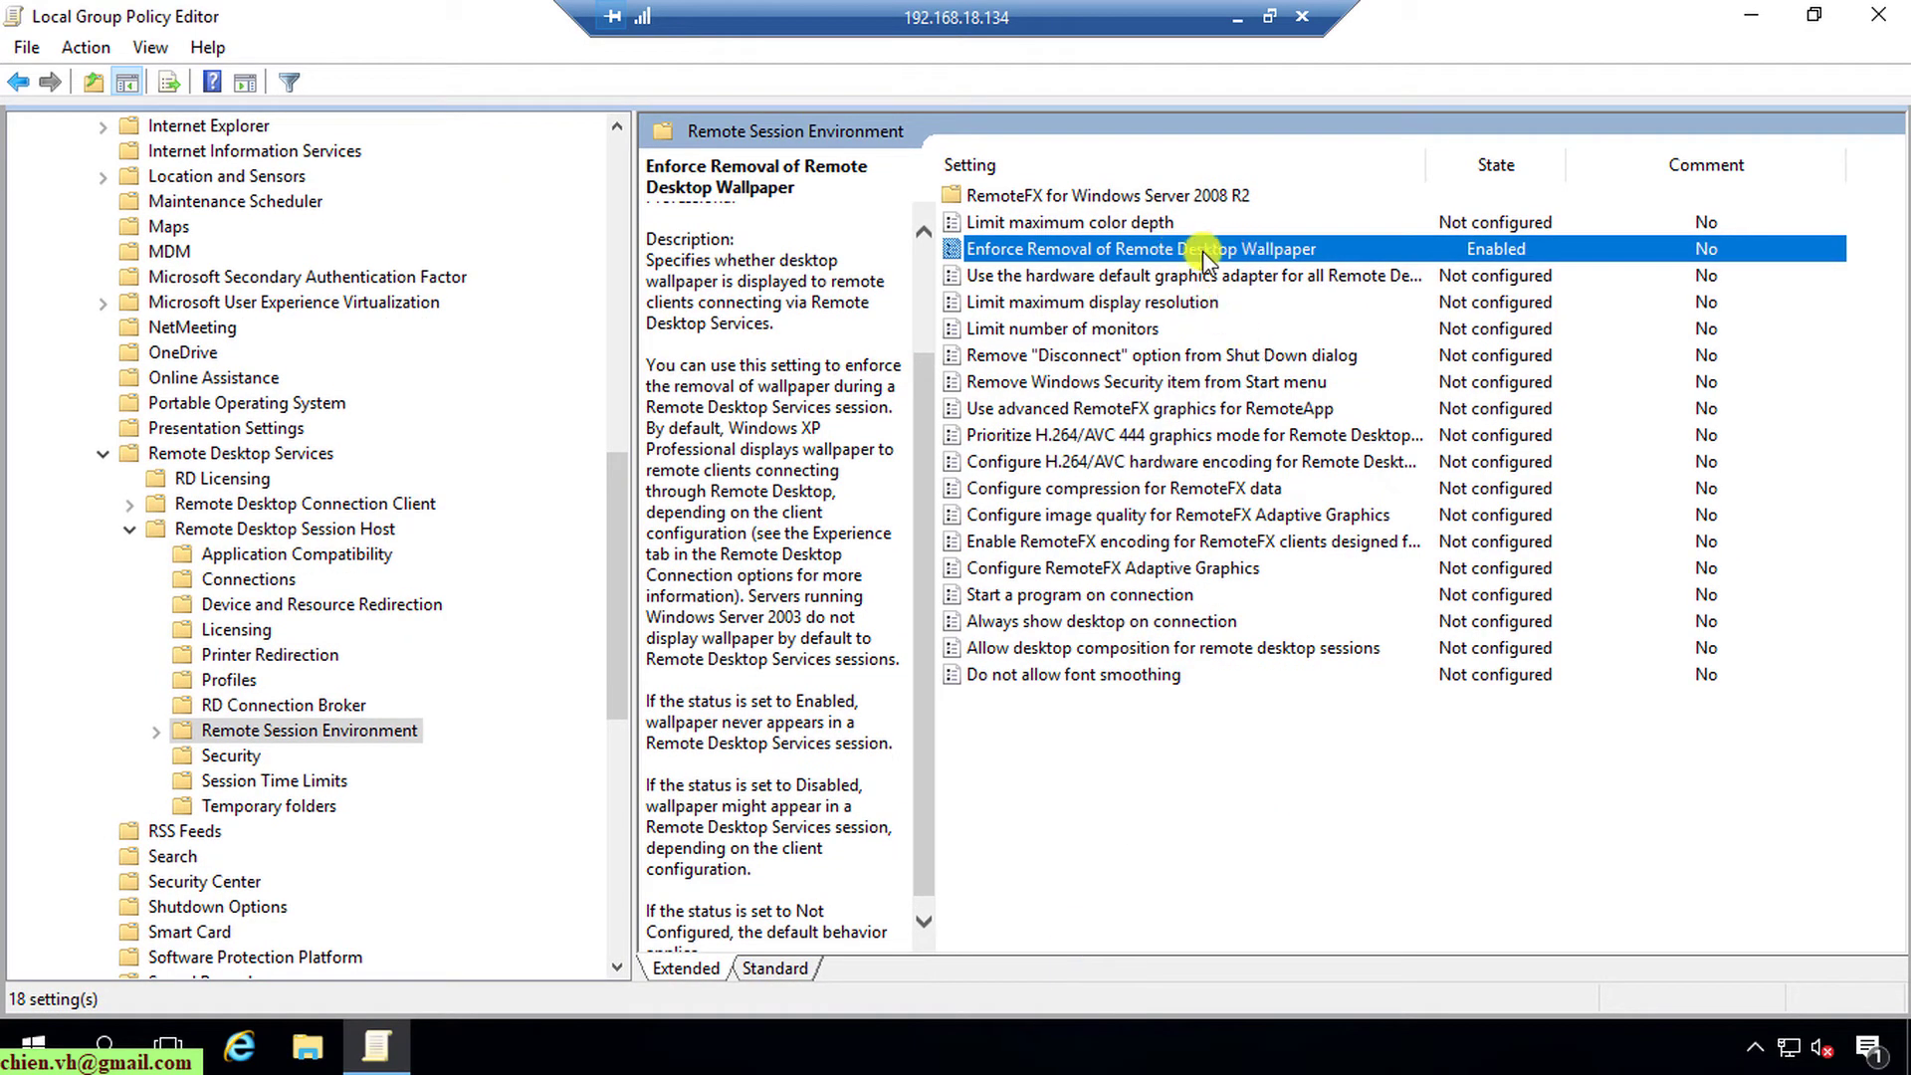
left_click(1891, 20)
- Refresh the server's desktop and sign out of the remote session
right_click(1099, 345)
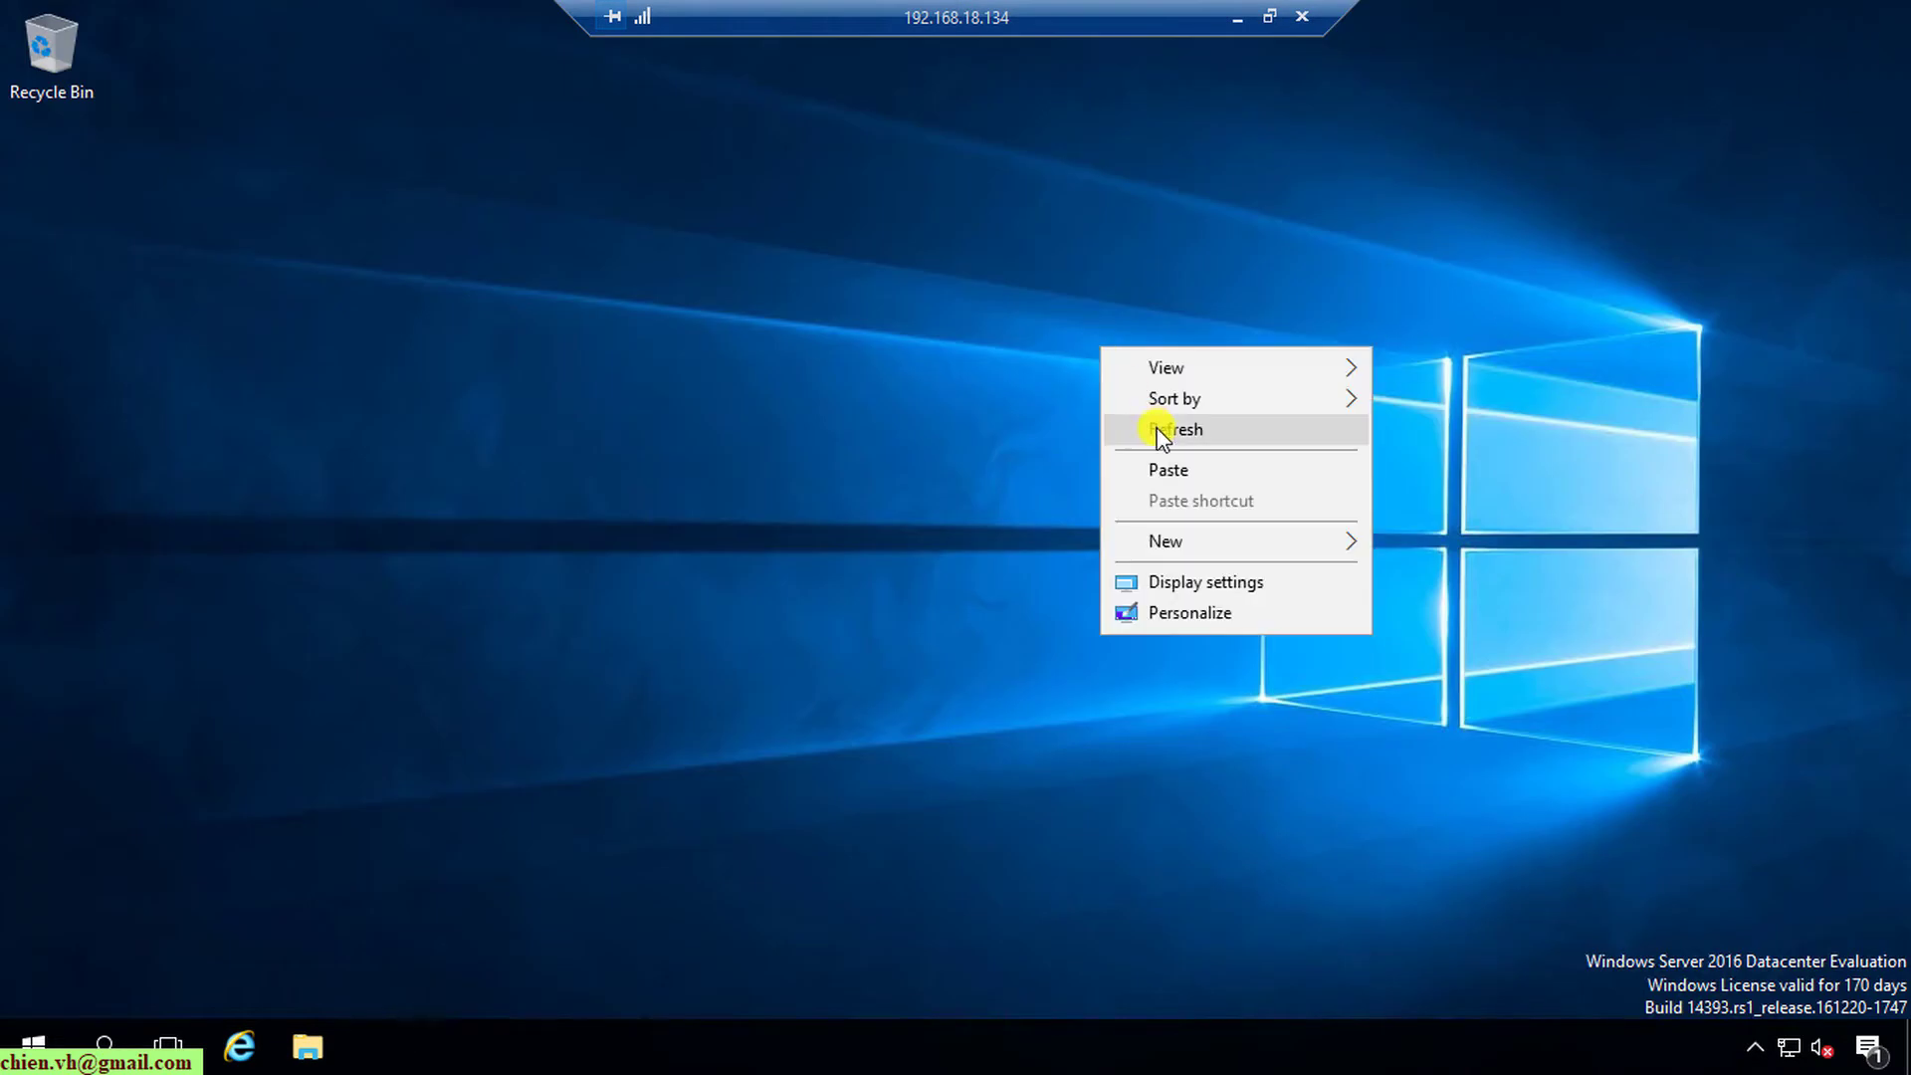
left_click(1174, 433)
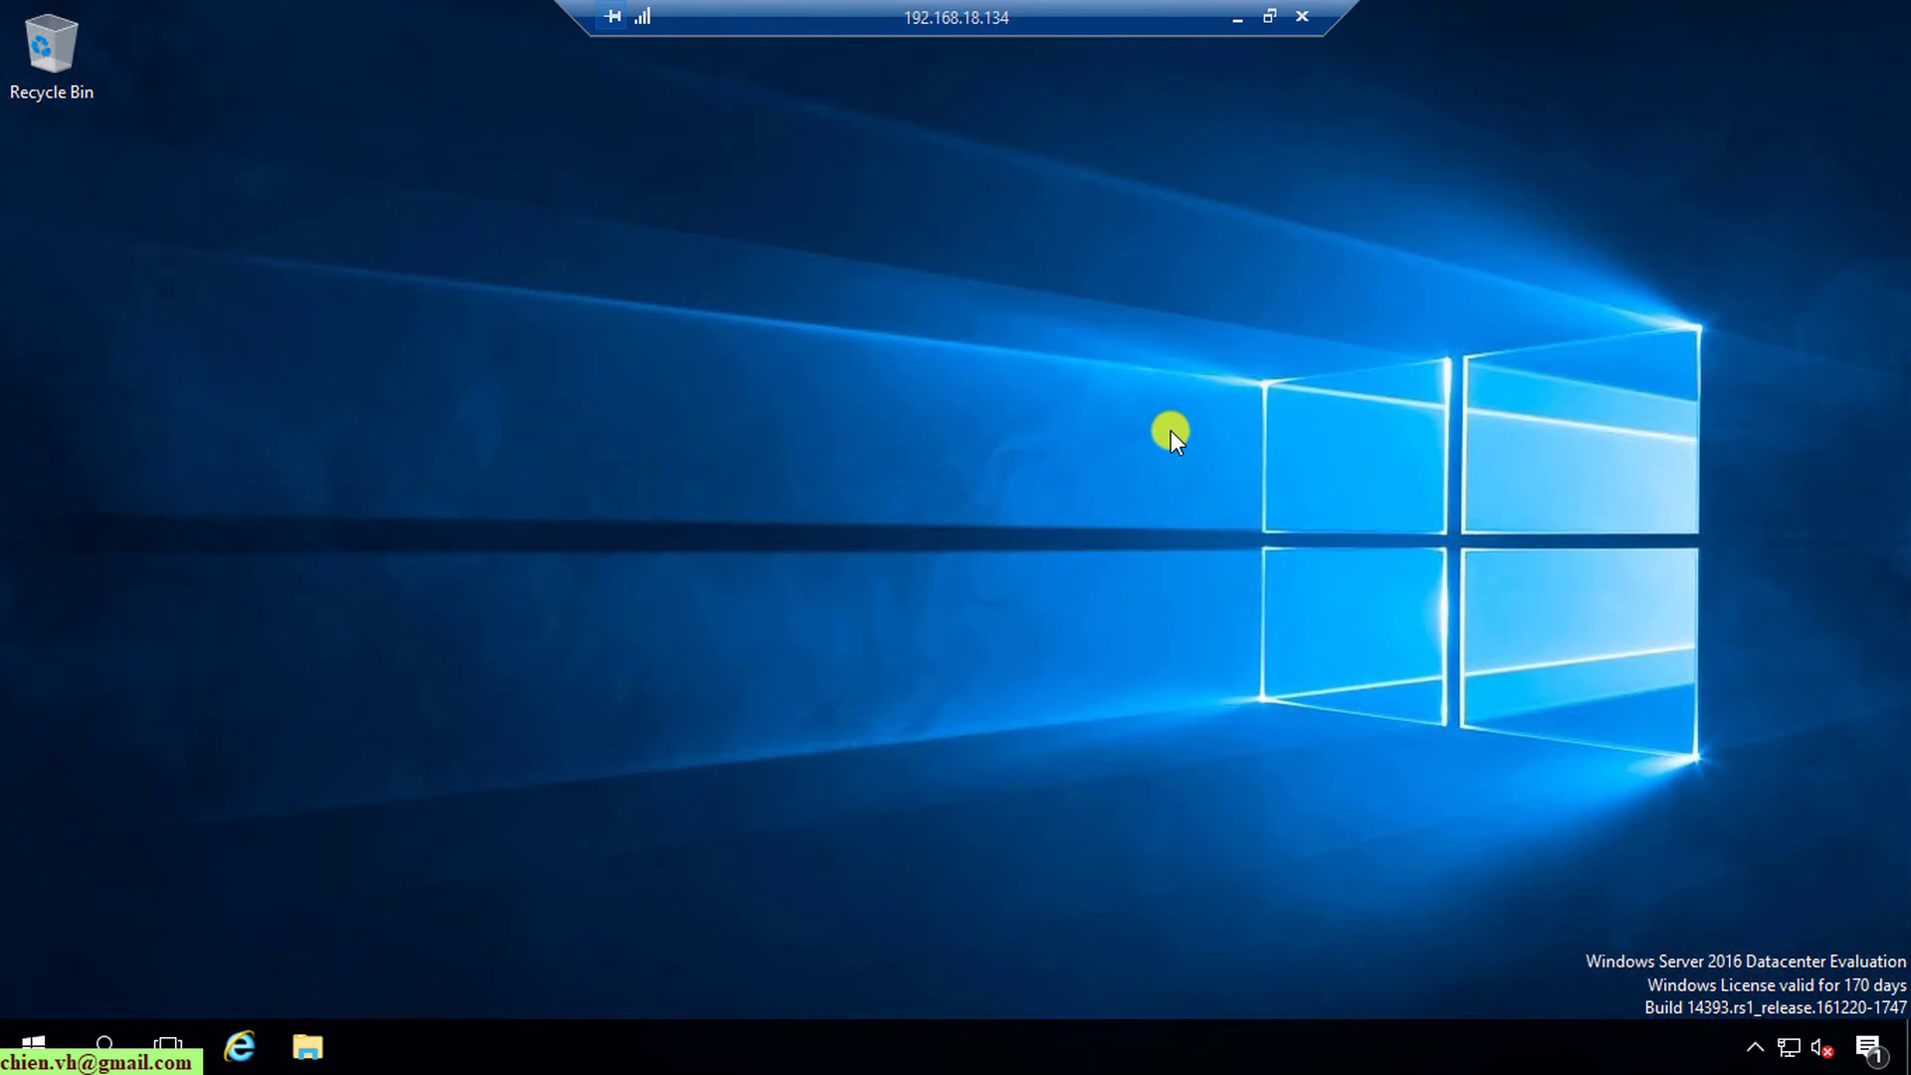
left_click(34, 1047)
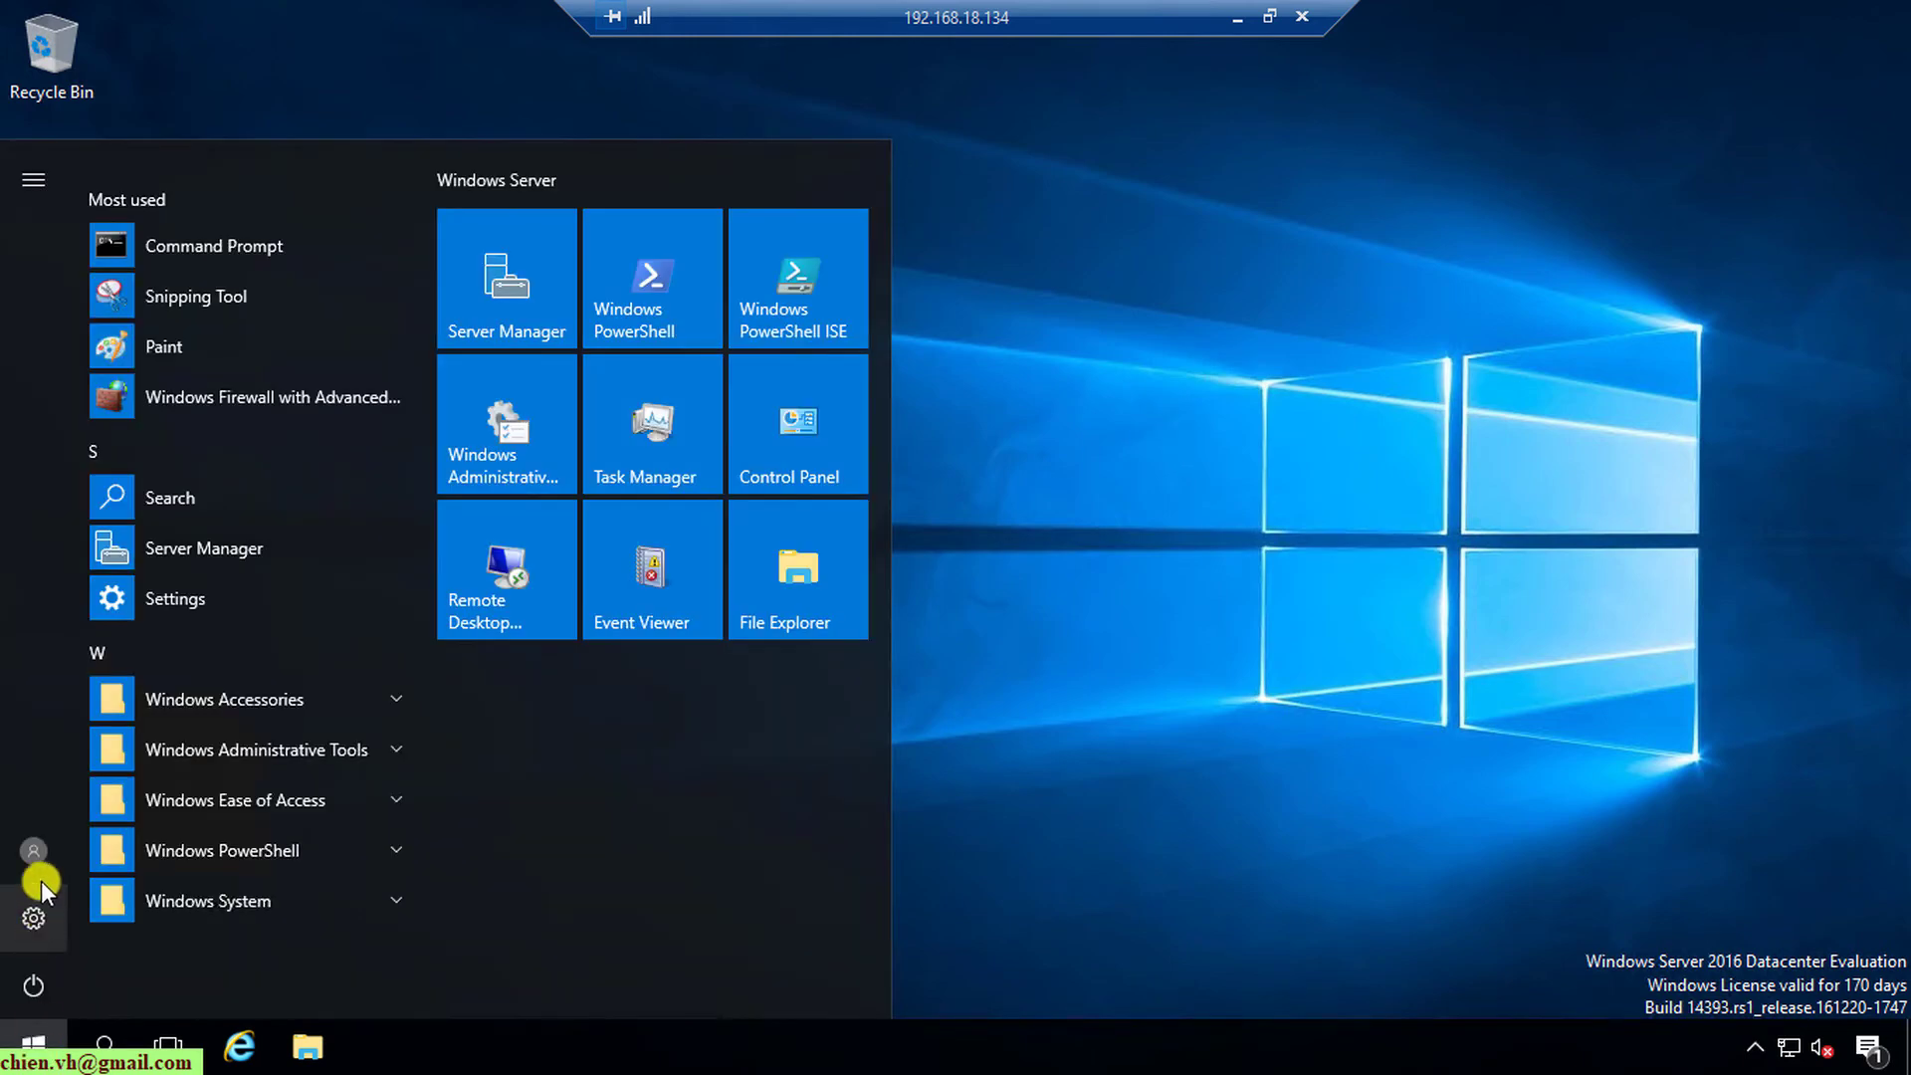
left_click(36, 854)
left_click(75, 774)
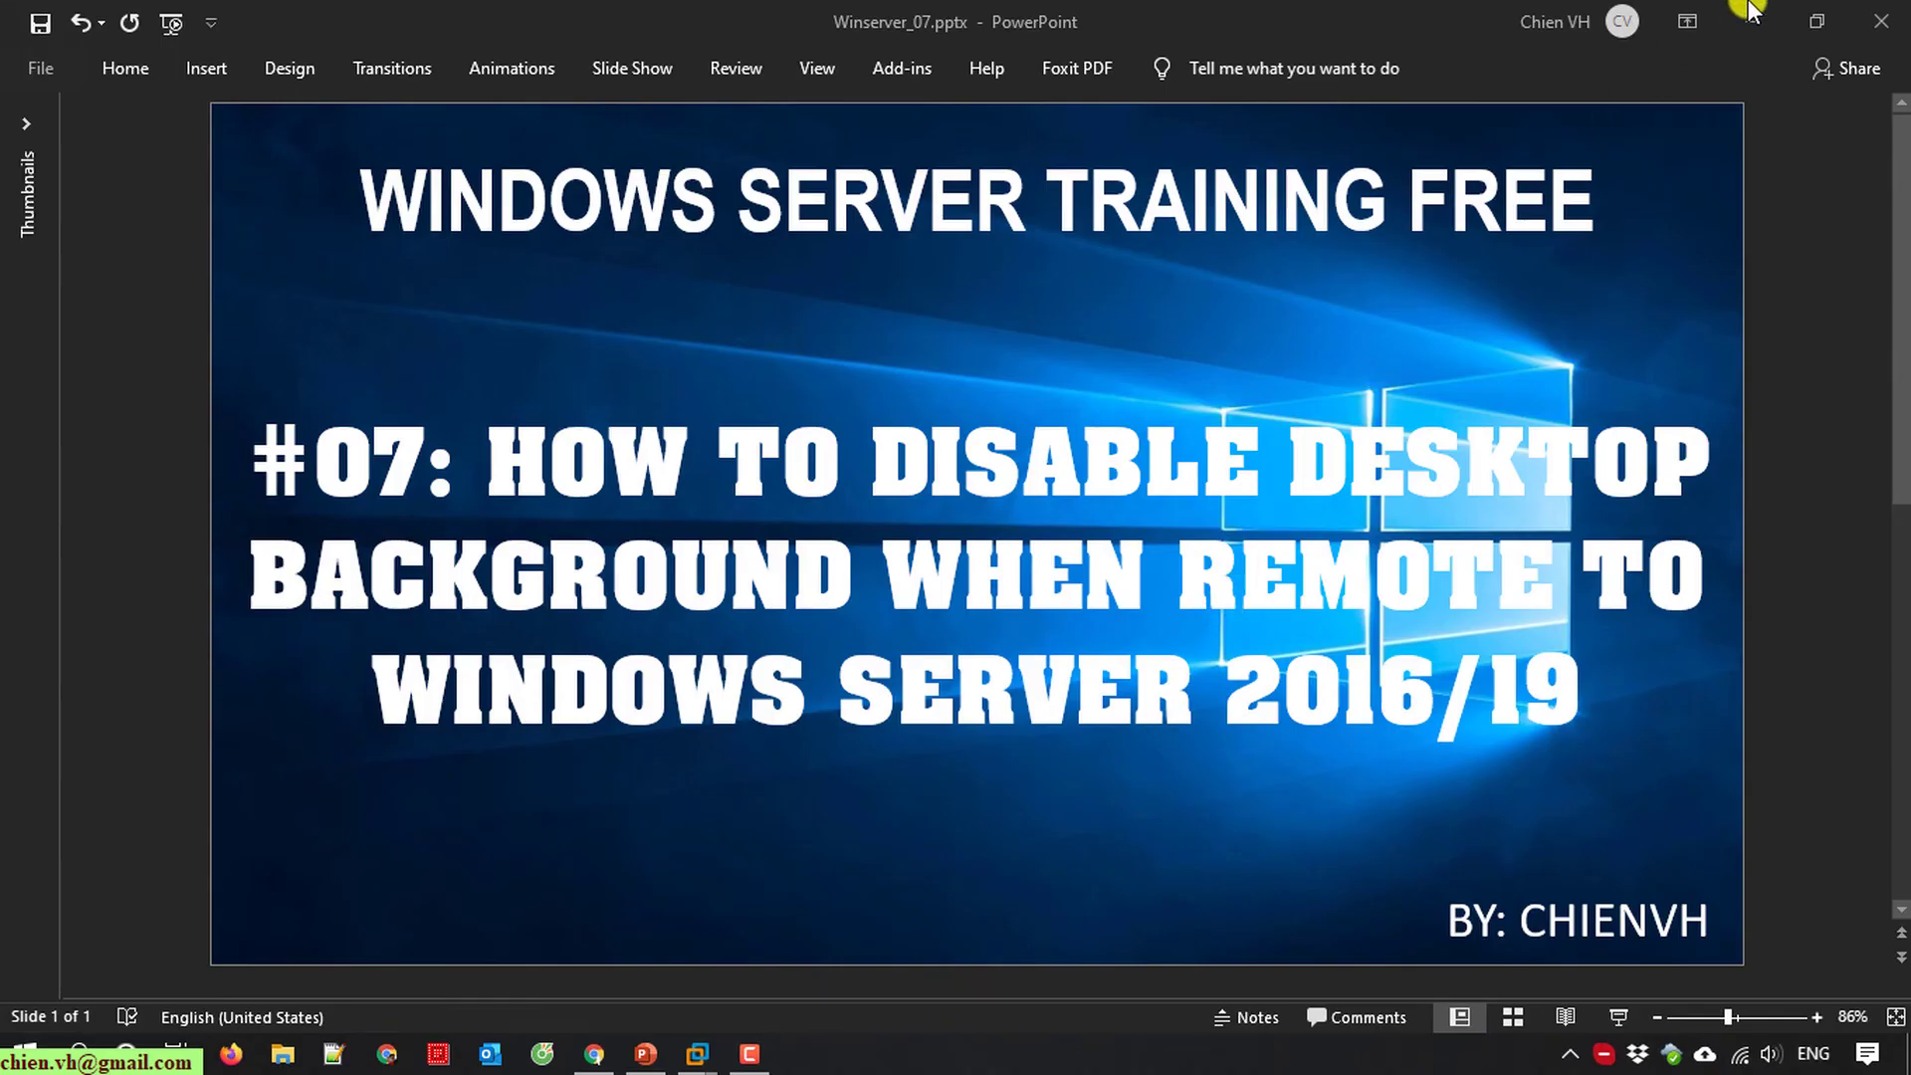
- Reconnect to 192.168.18.134 with Remote Desktop Connection and close Server Manager on the remote desktop
left_click(20, 1057)
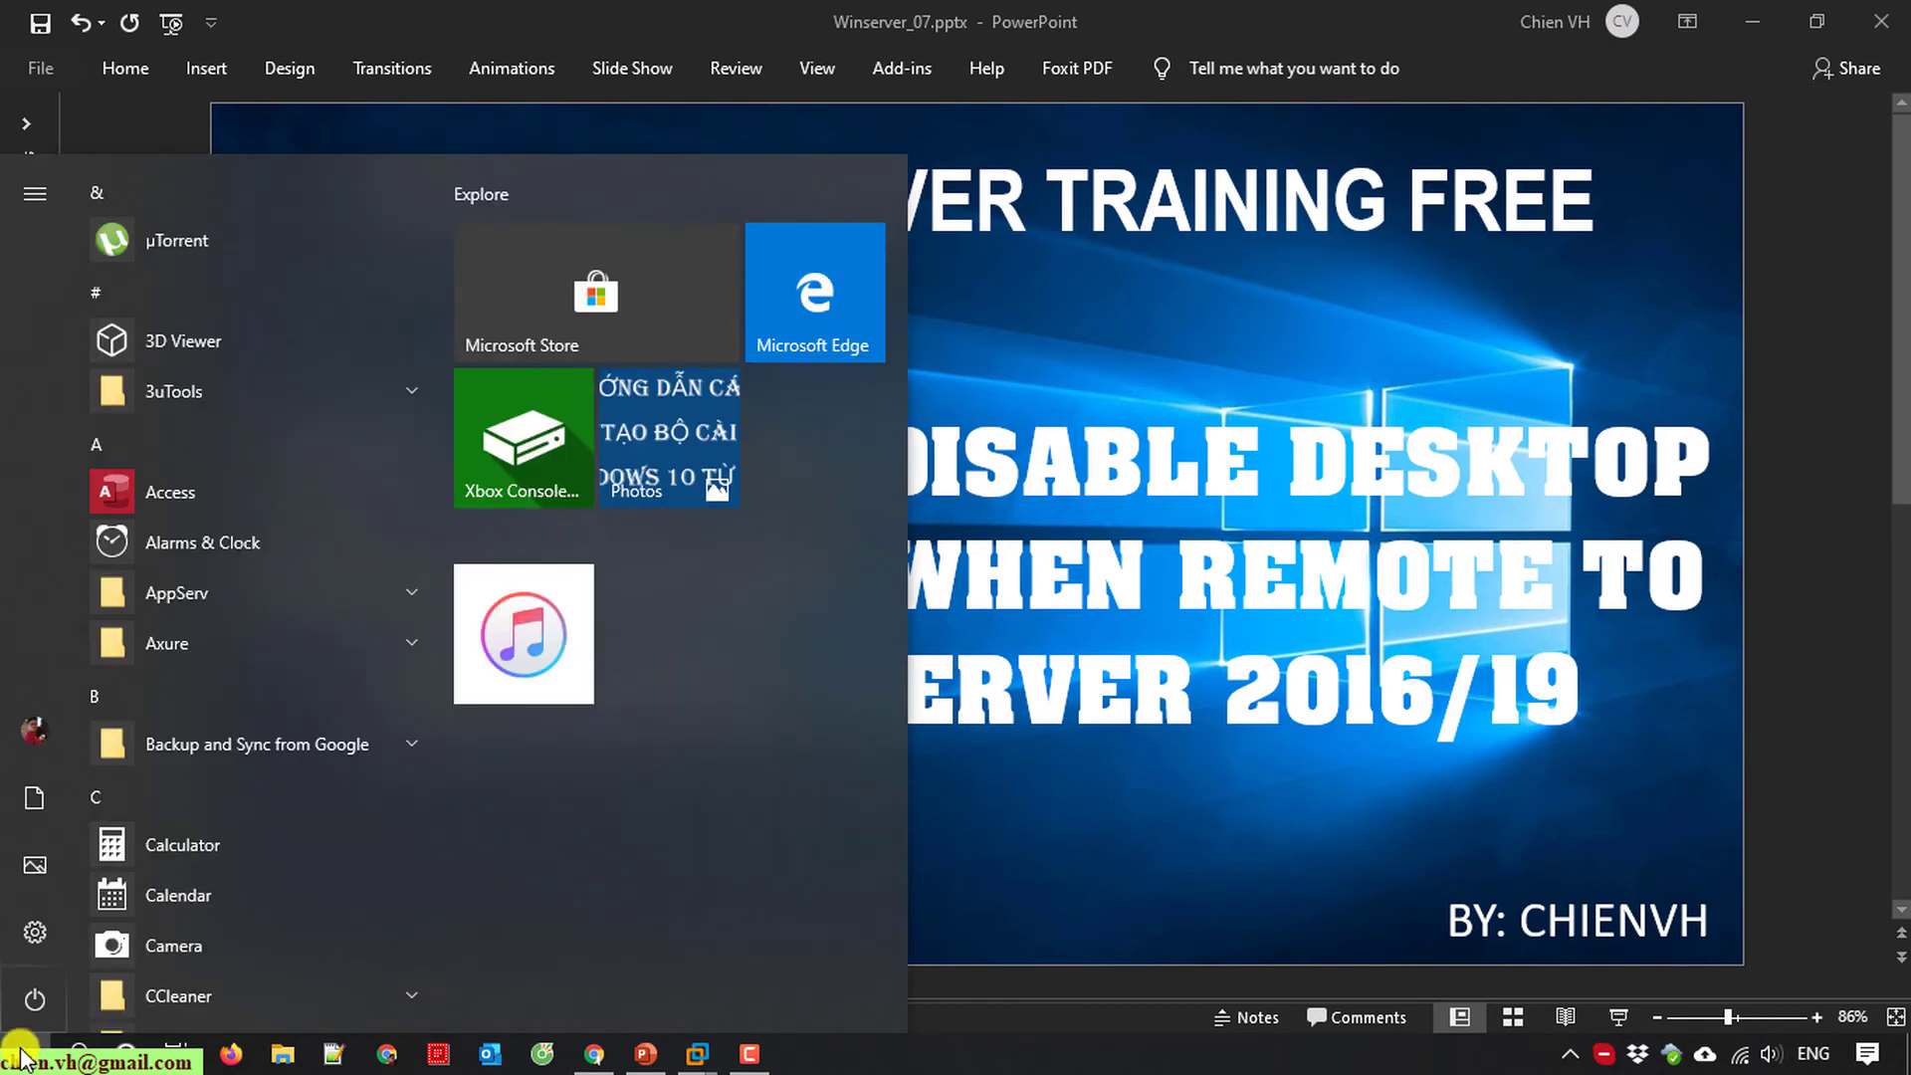
type("re")
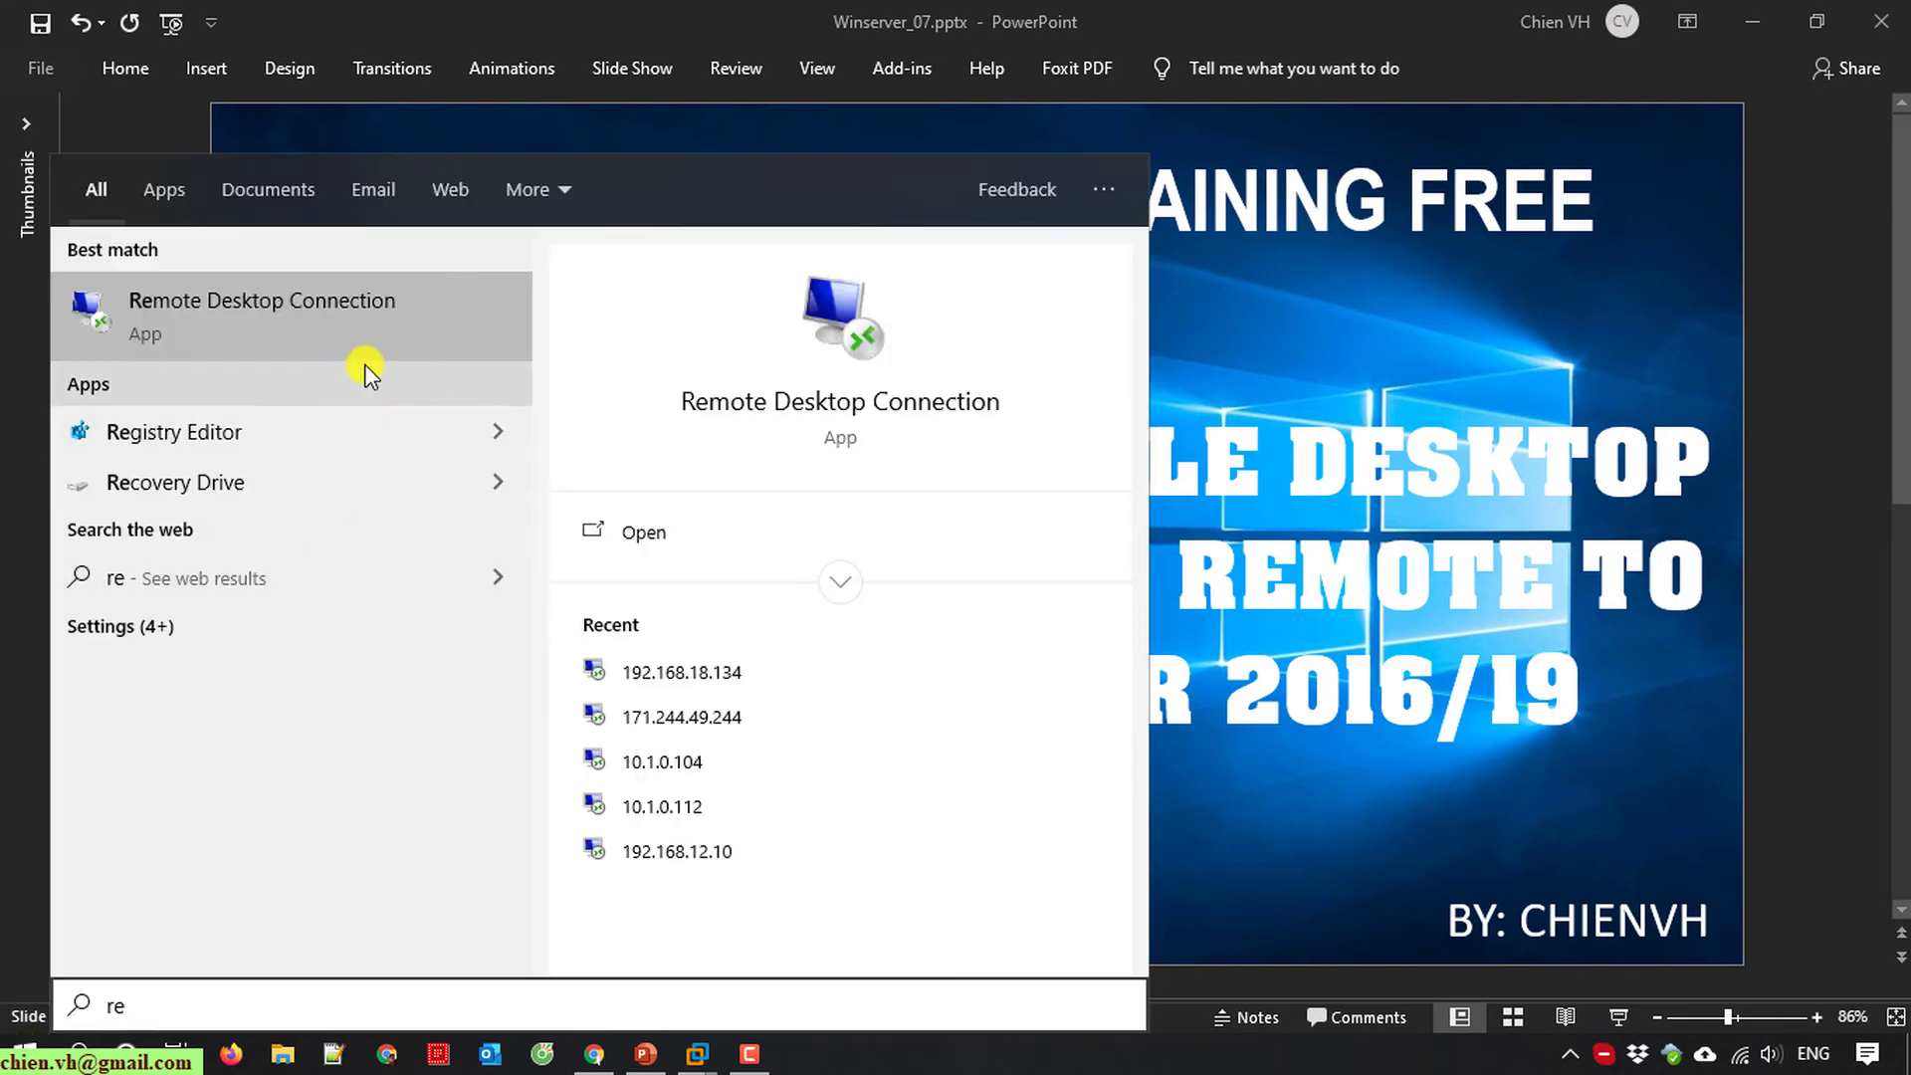
left_click(304, 283)
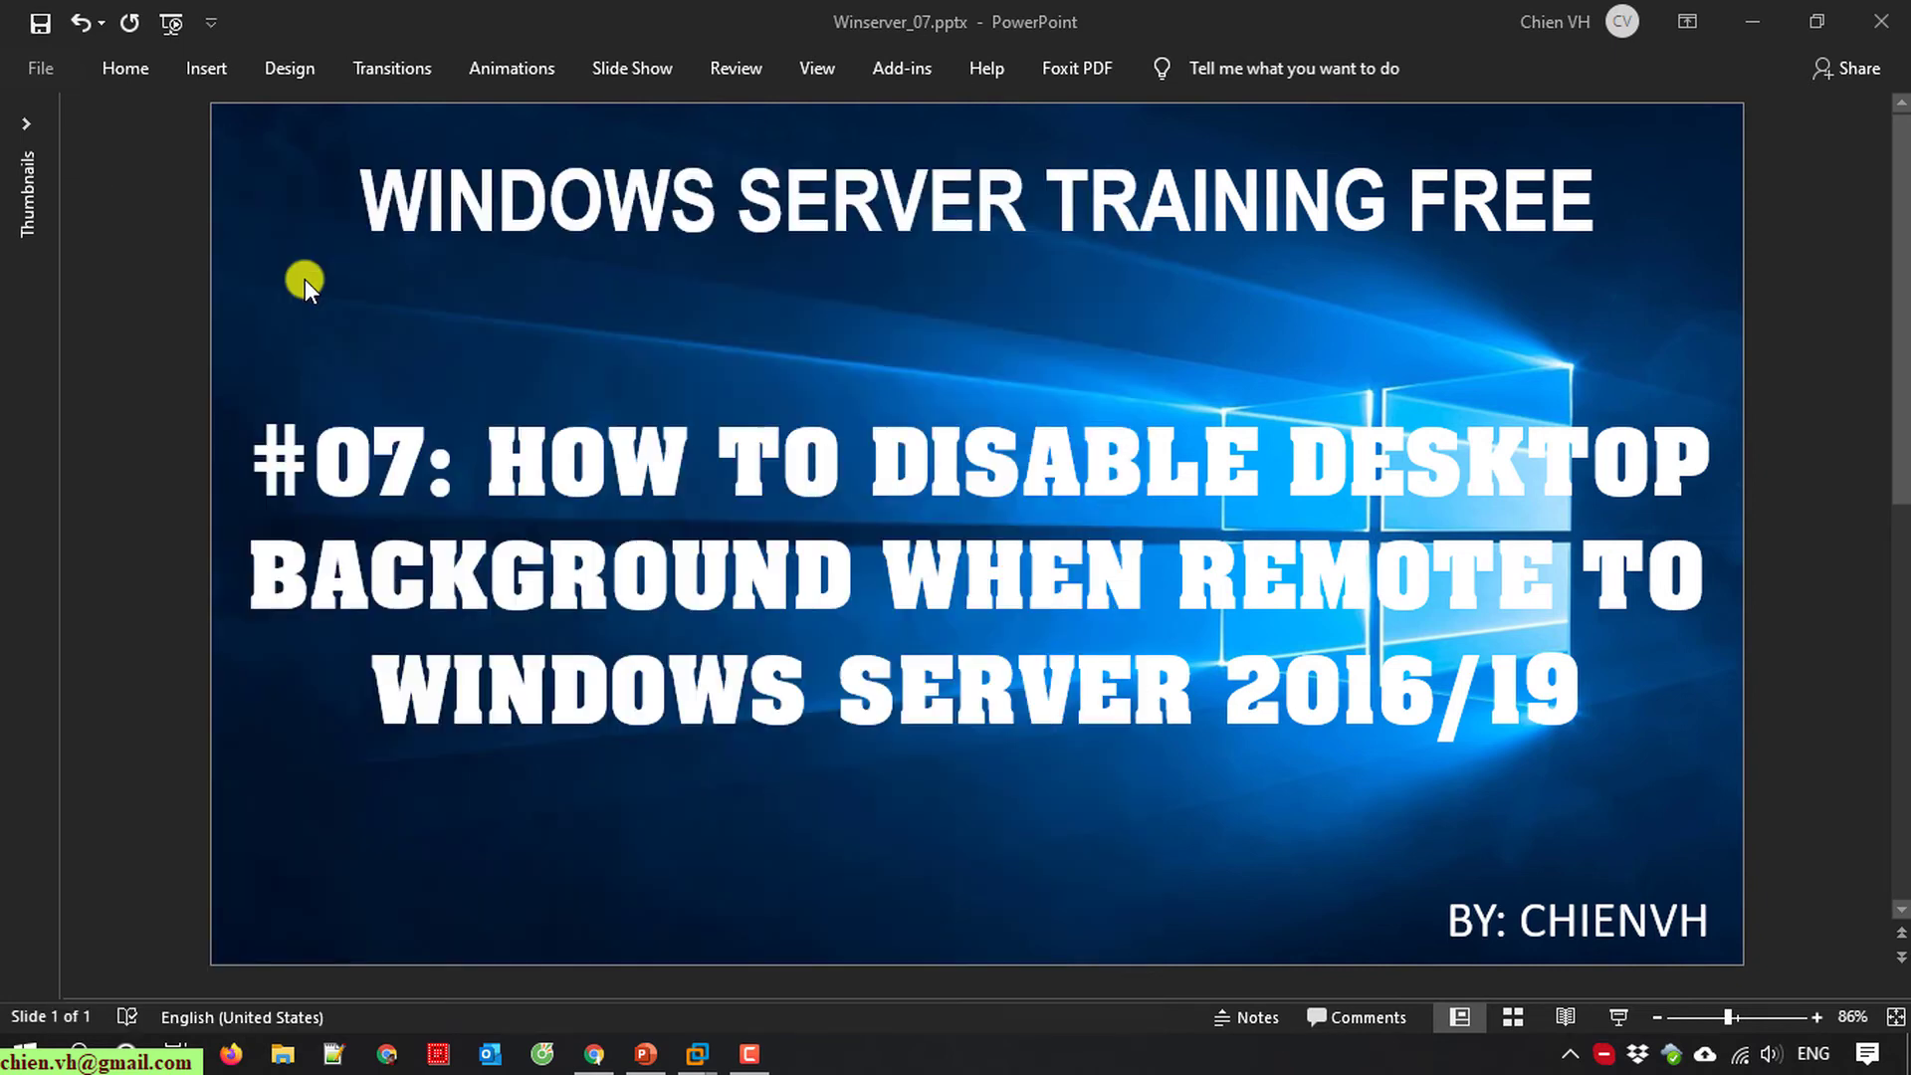
left_click(985, 349)
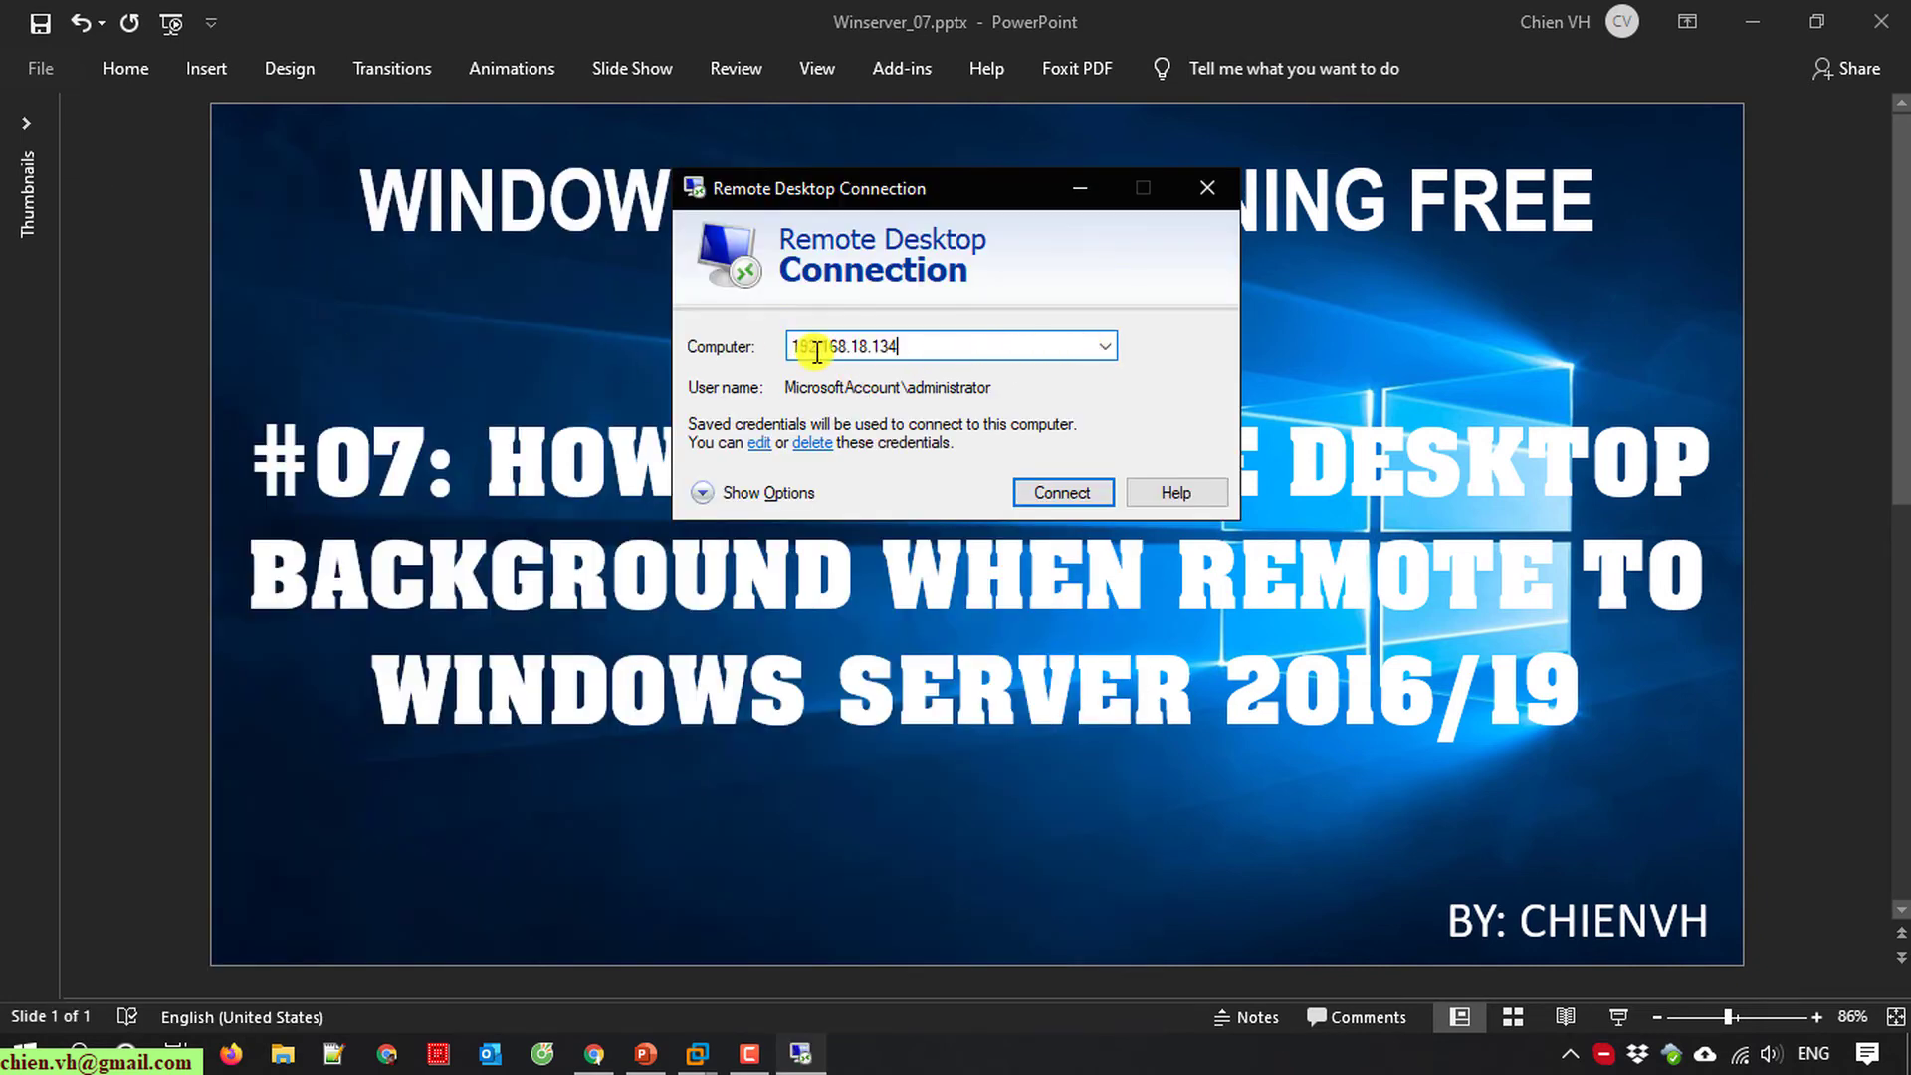
left_click_drag(948, 351, 787, 346)
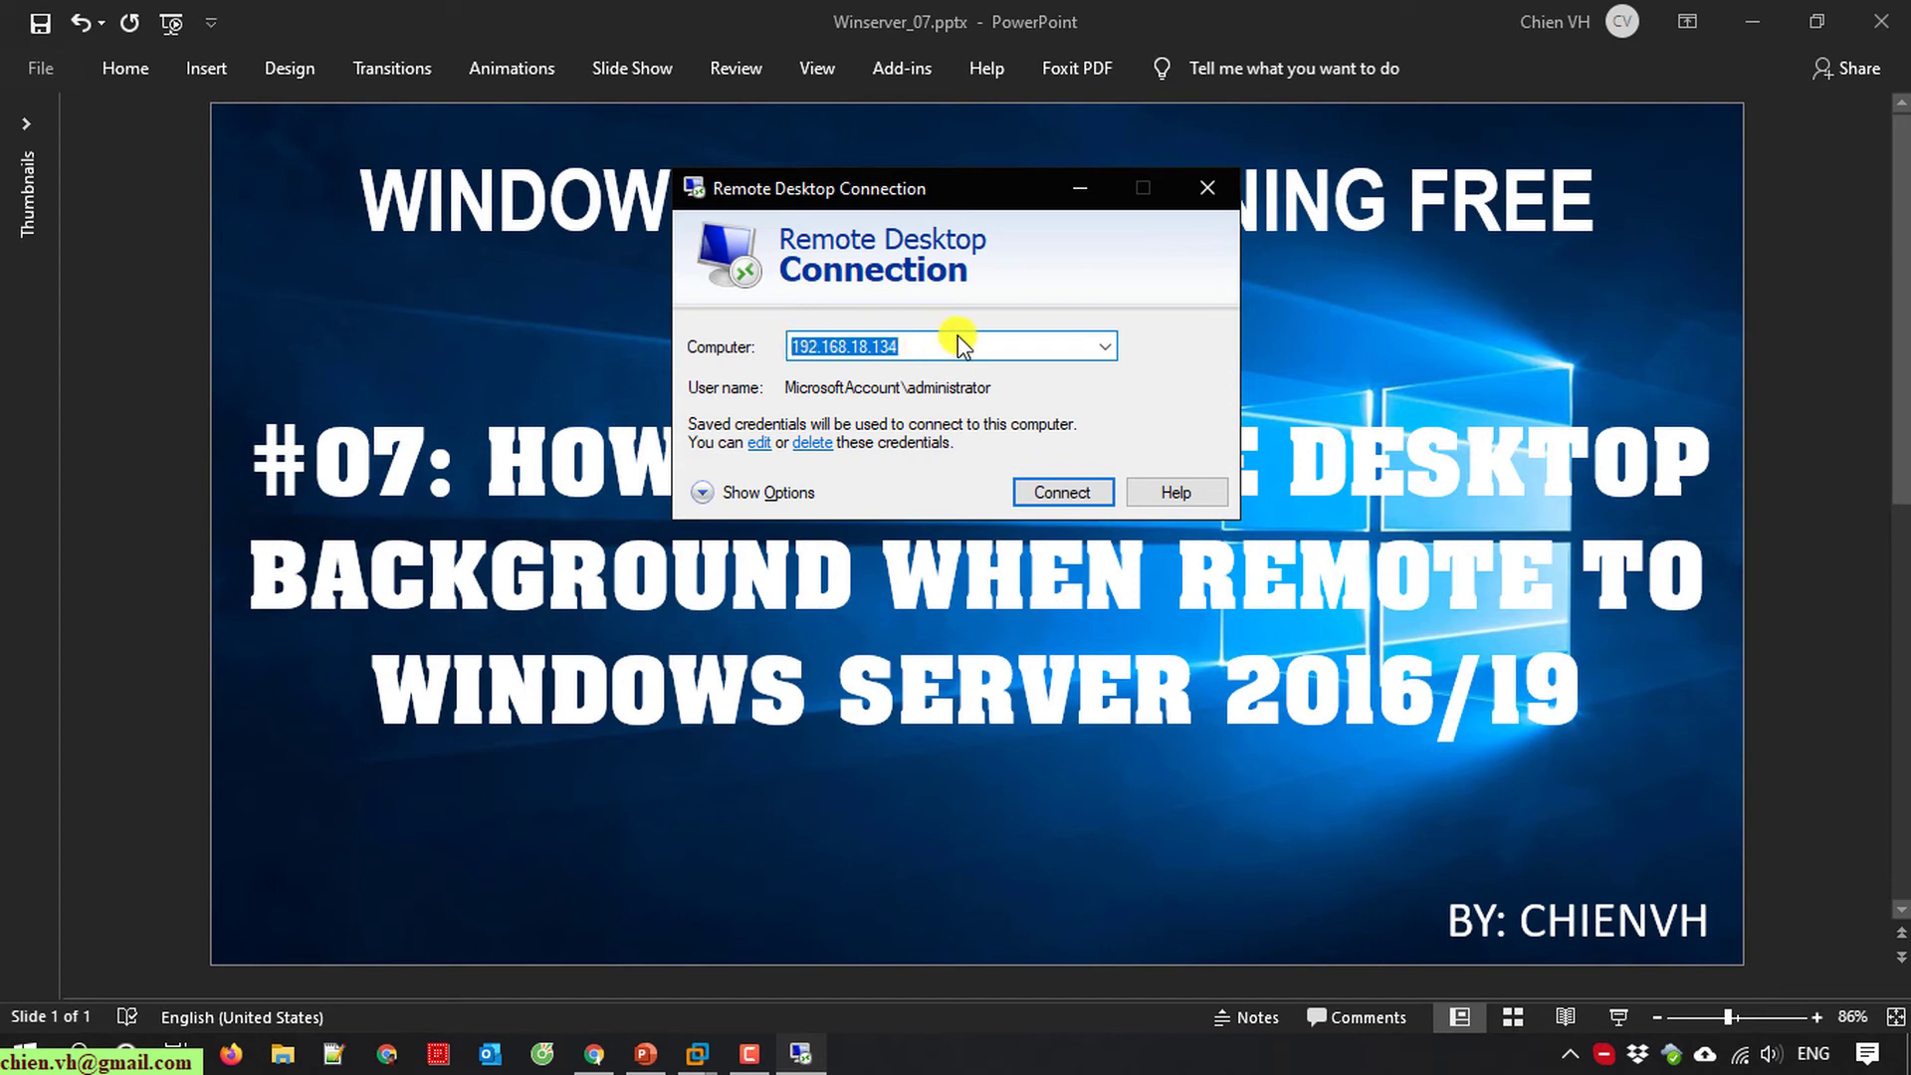
left_click(1063, 494)
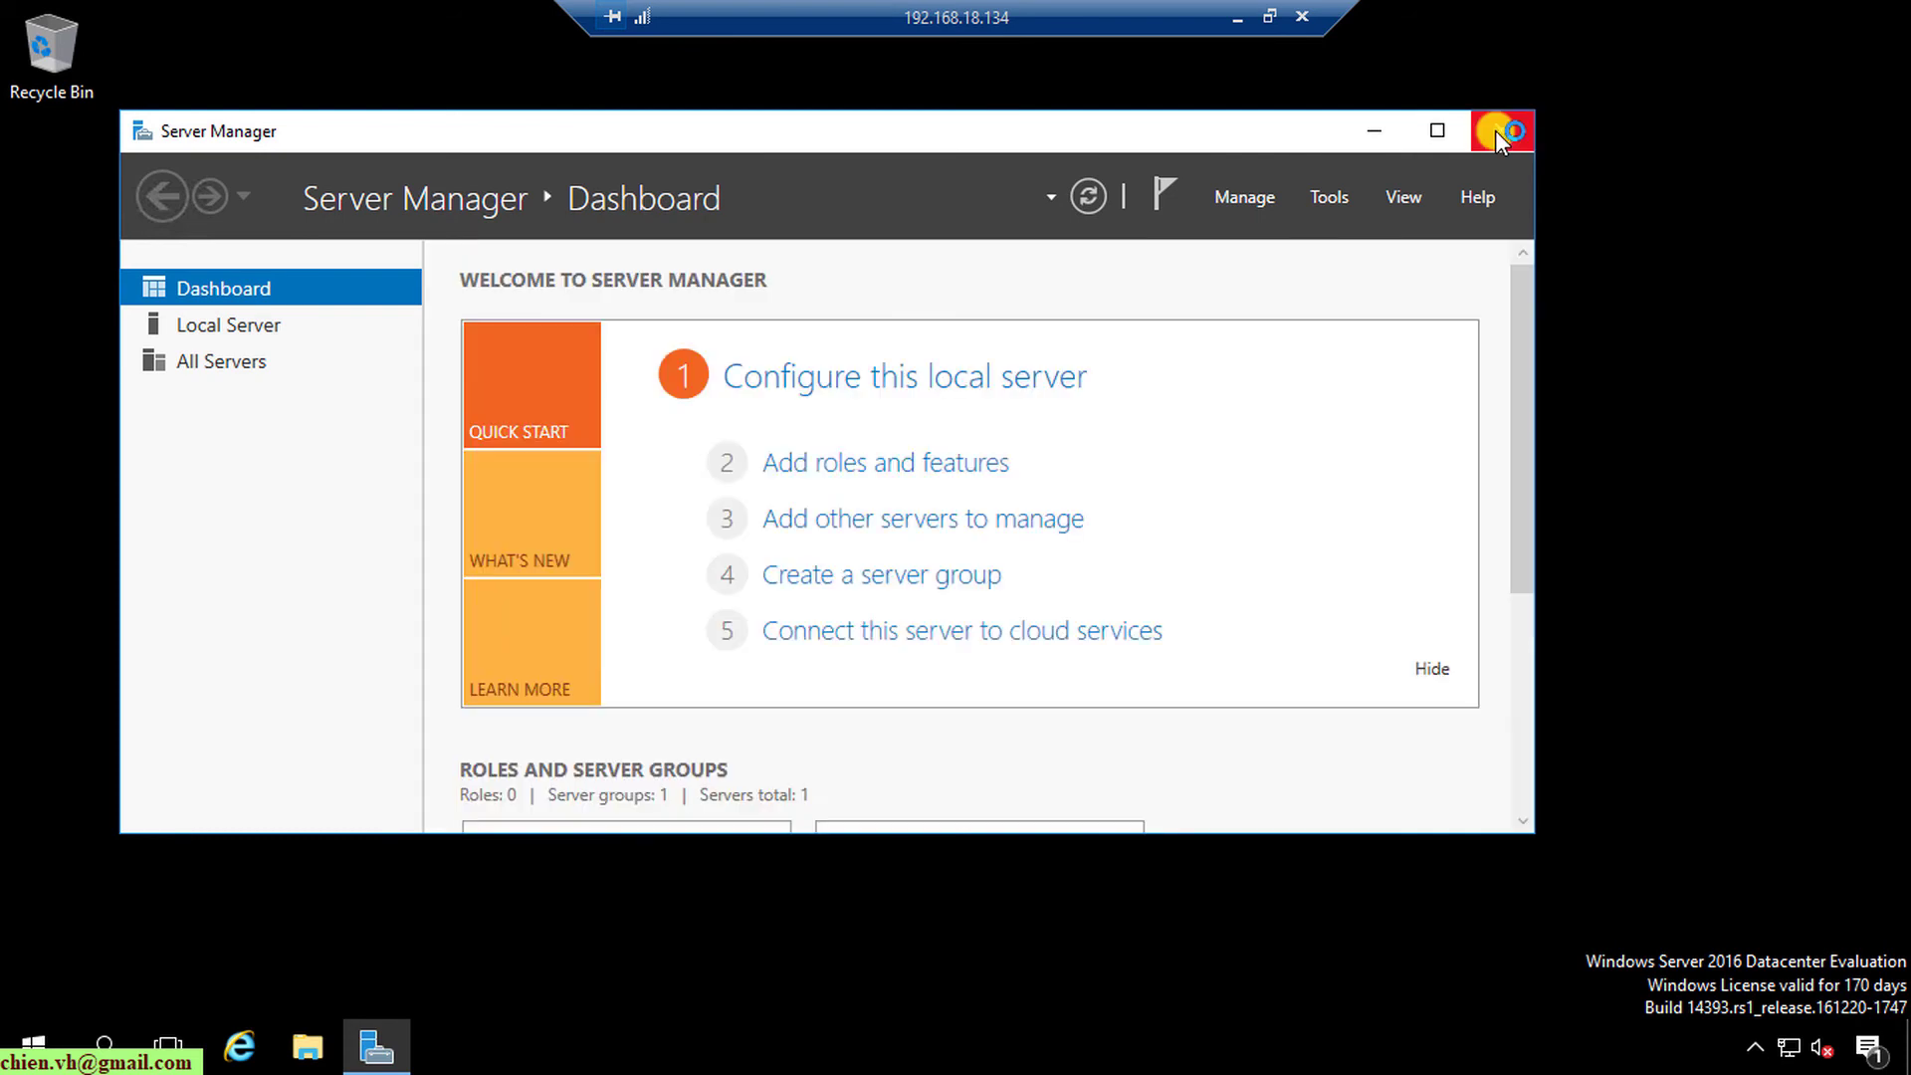
left_click(1495, 129)
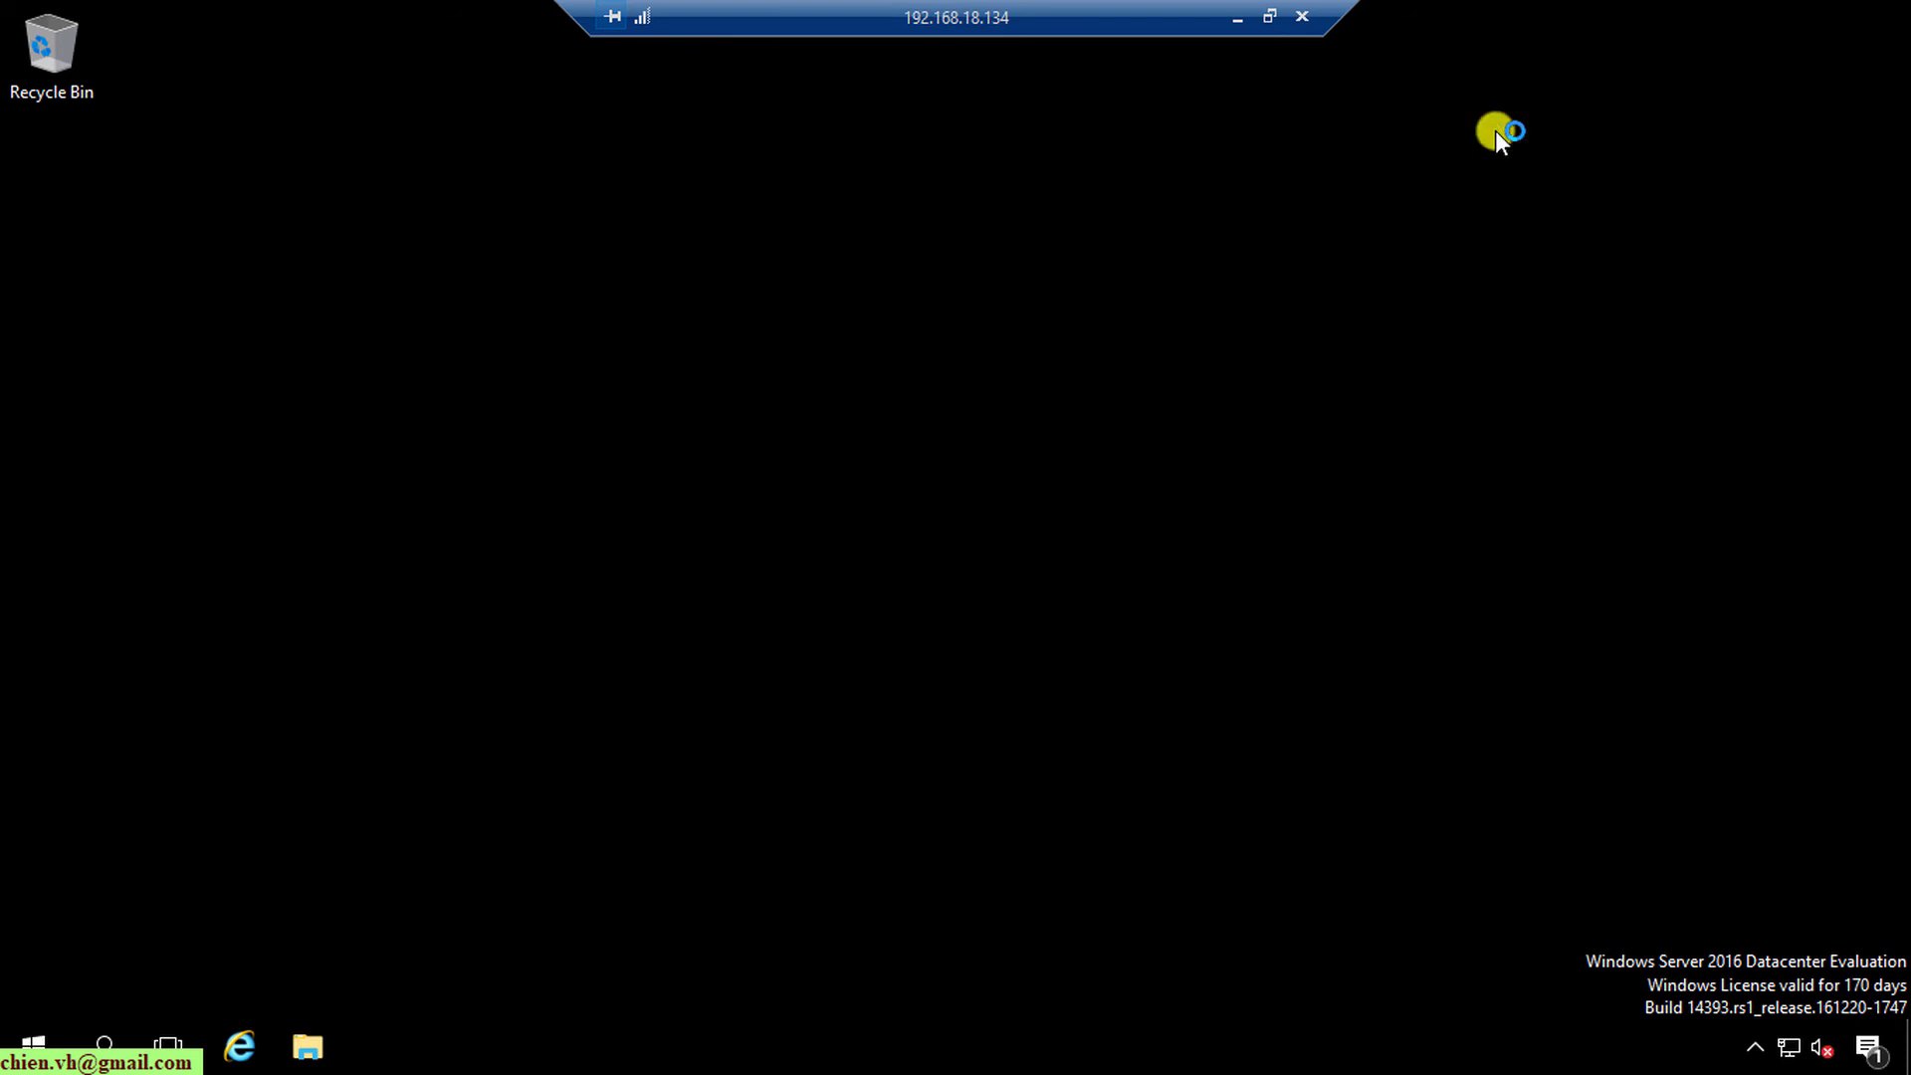